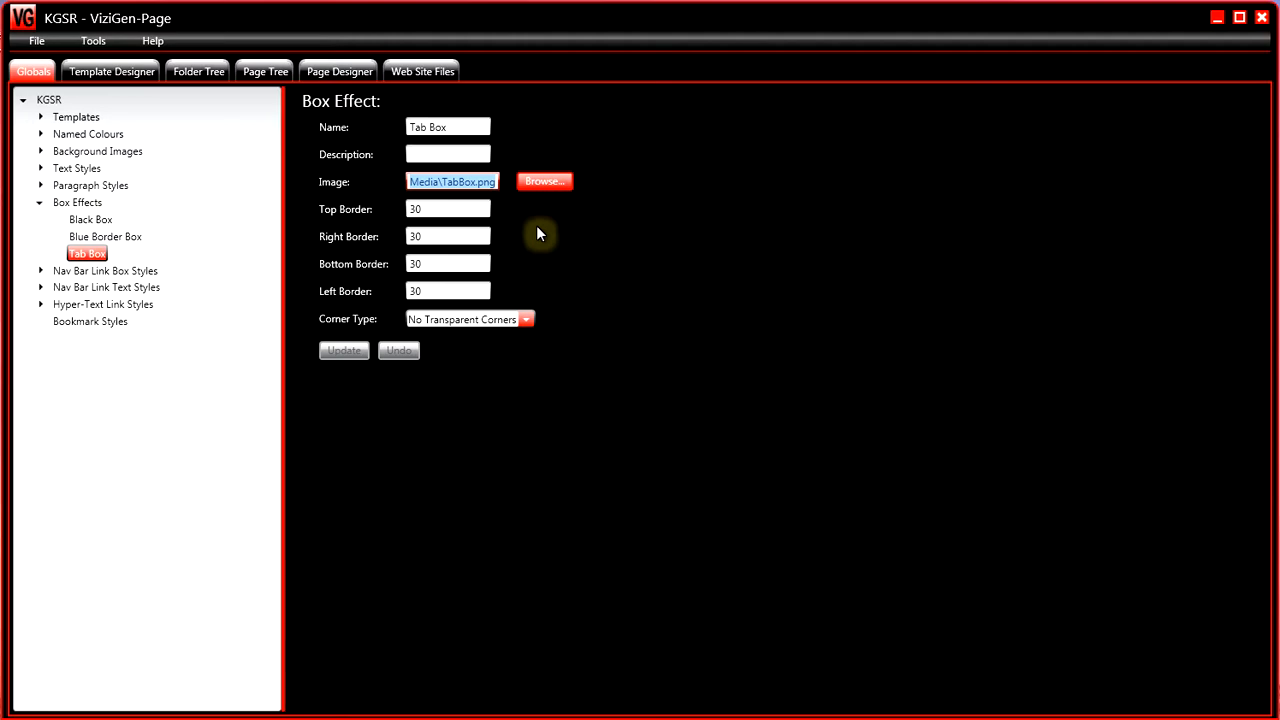
# - Open TabBox.png from the Media folder of ViziGen-Page_TrainingCourse on drive C in the photo viewer
pyautogui.press('super+e')
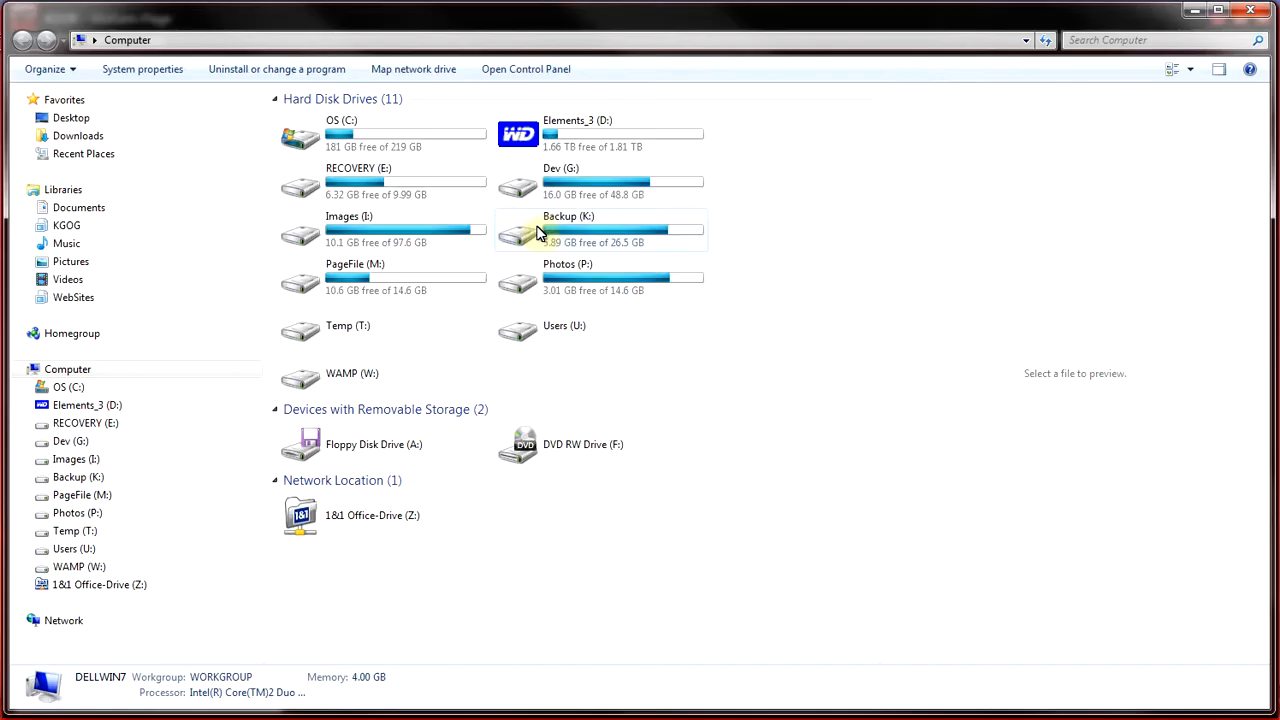
pyautogui.doubleClick(338, 130)
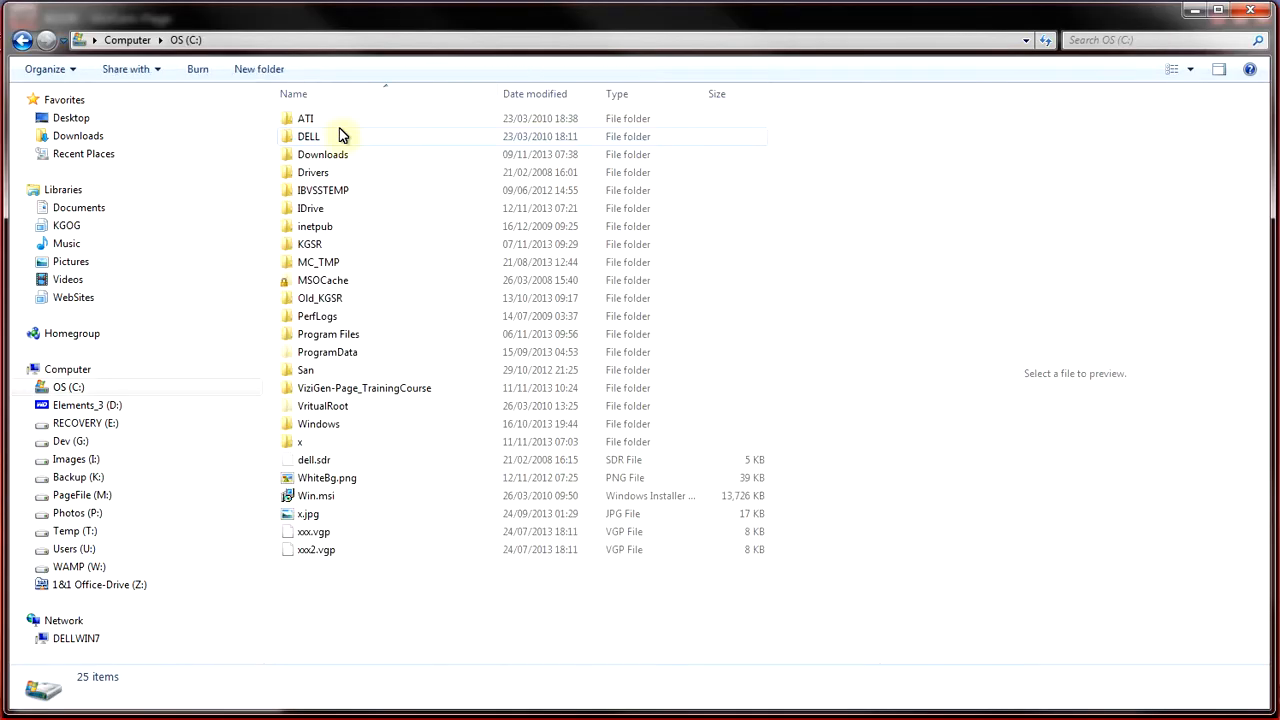
pyautogui.doubleClick(305, 387)
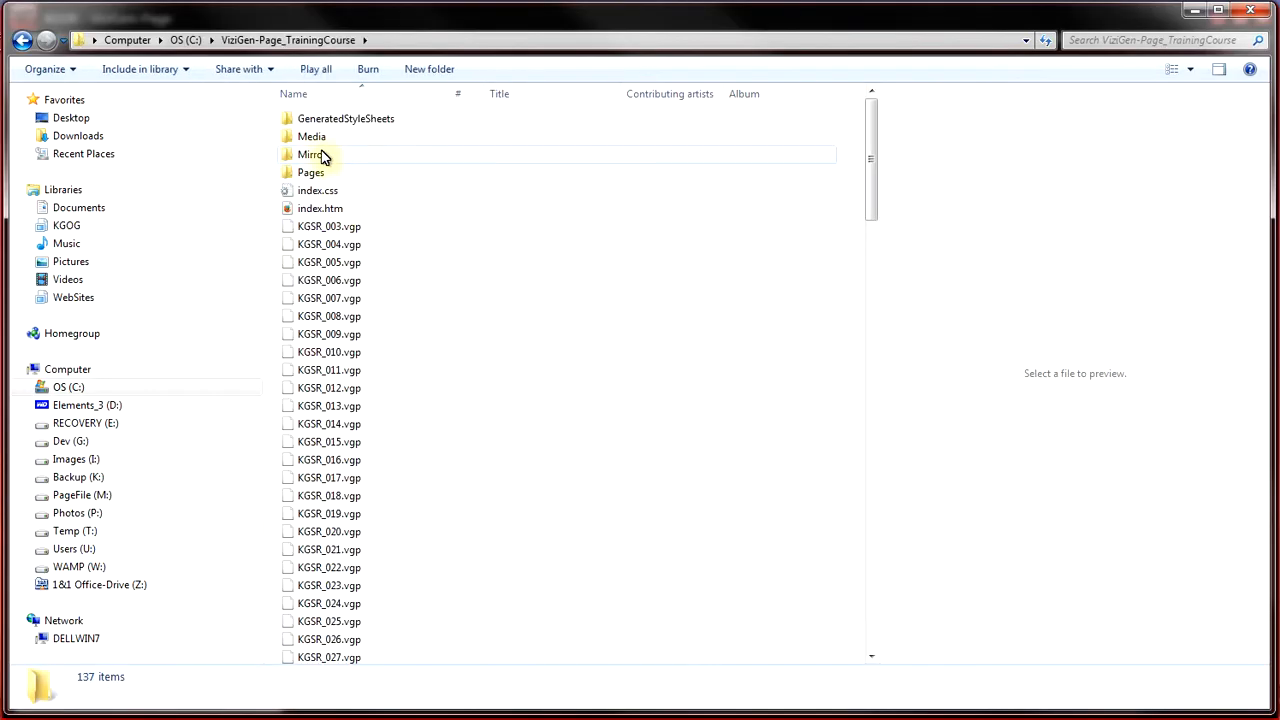
pyautogui.click(318, 141)
pyautogui.doubleClick(318, 141)
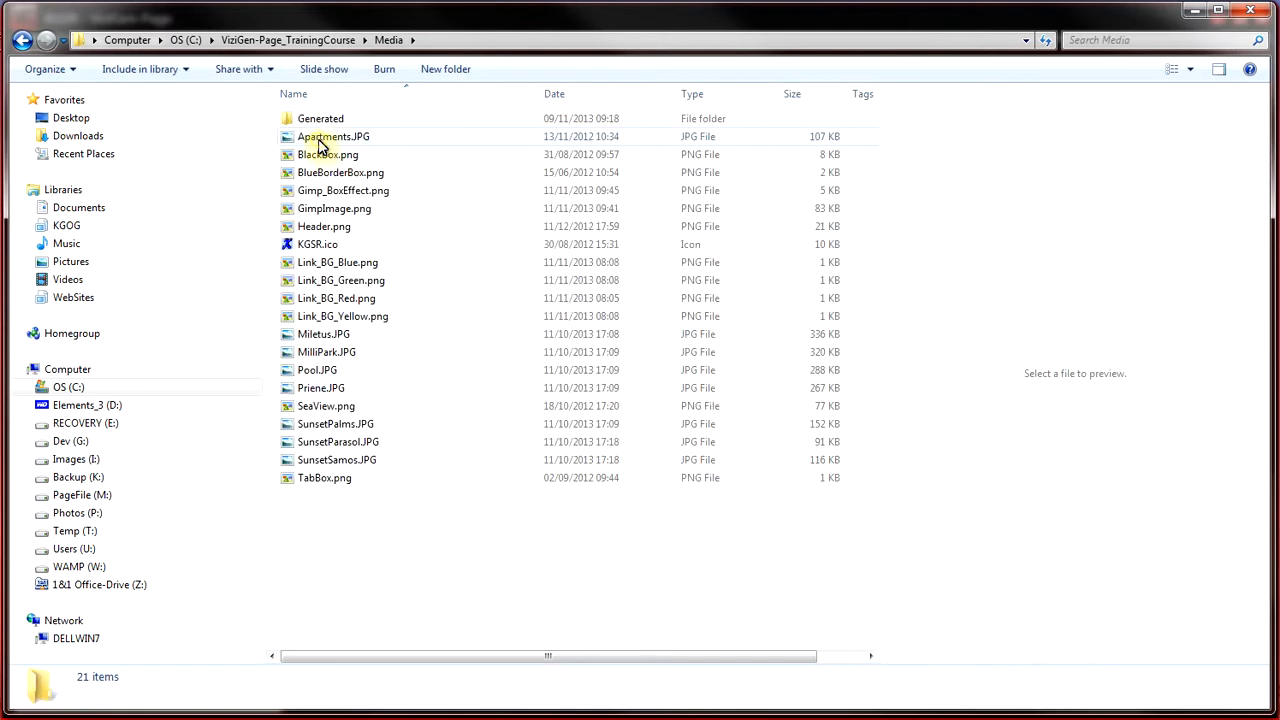
pyautogui.click(335, 480)
pyautogui.doubleClick(335, 483)
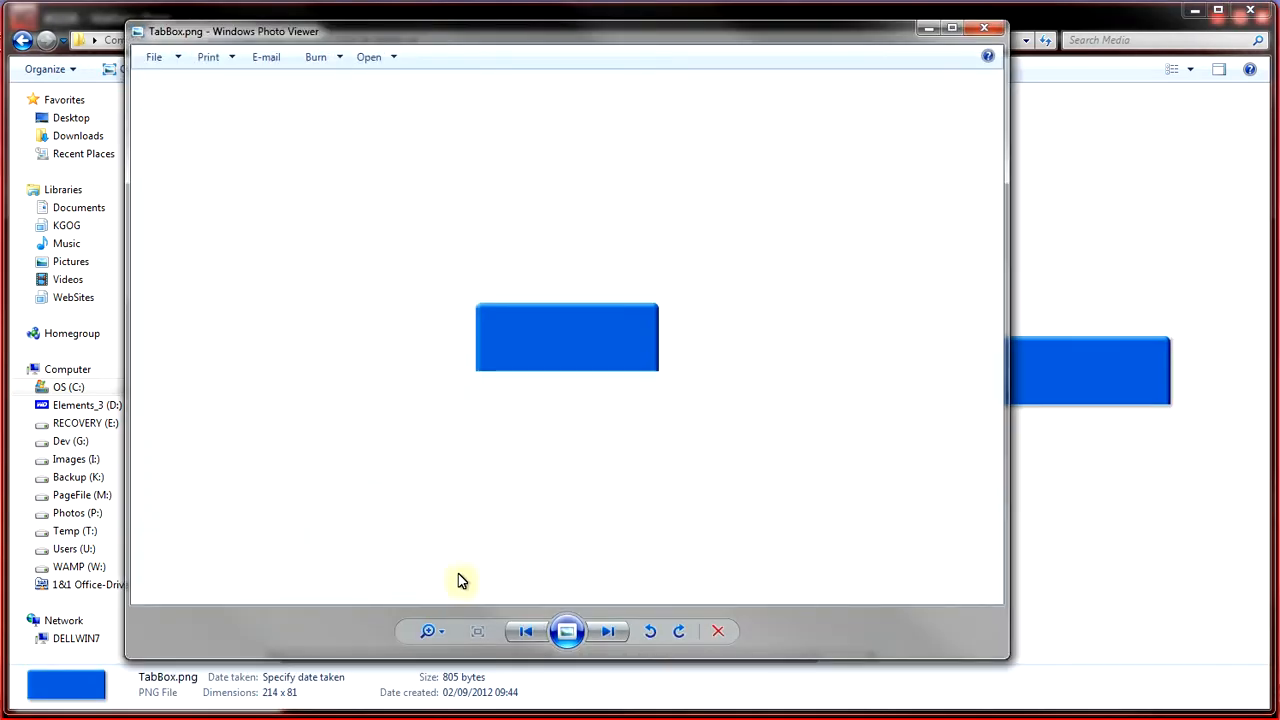
# - Enlarge TabBox.png to examine its edges and corners, and close the viewer and the folder window
pyautogui.moveTo(438, 640); pyautogui.dragTo(447, 600)
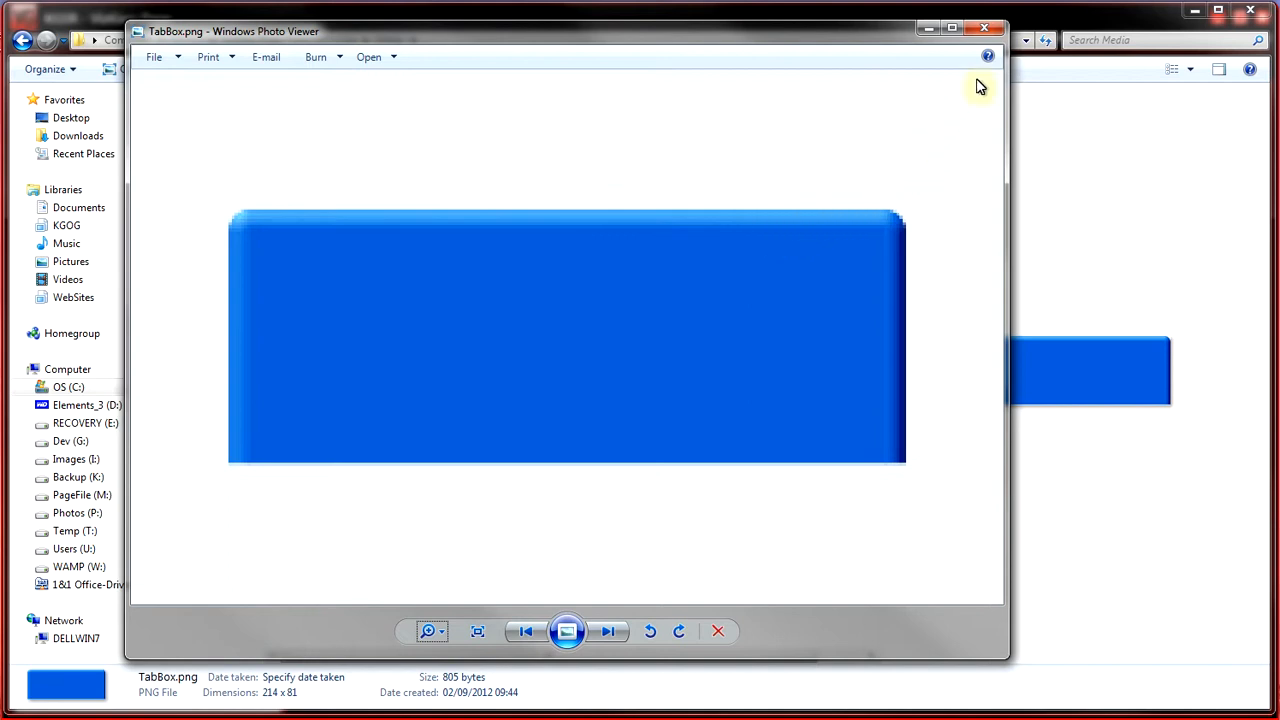
pyautogui.click(988, 33)
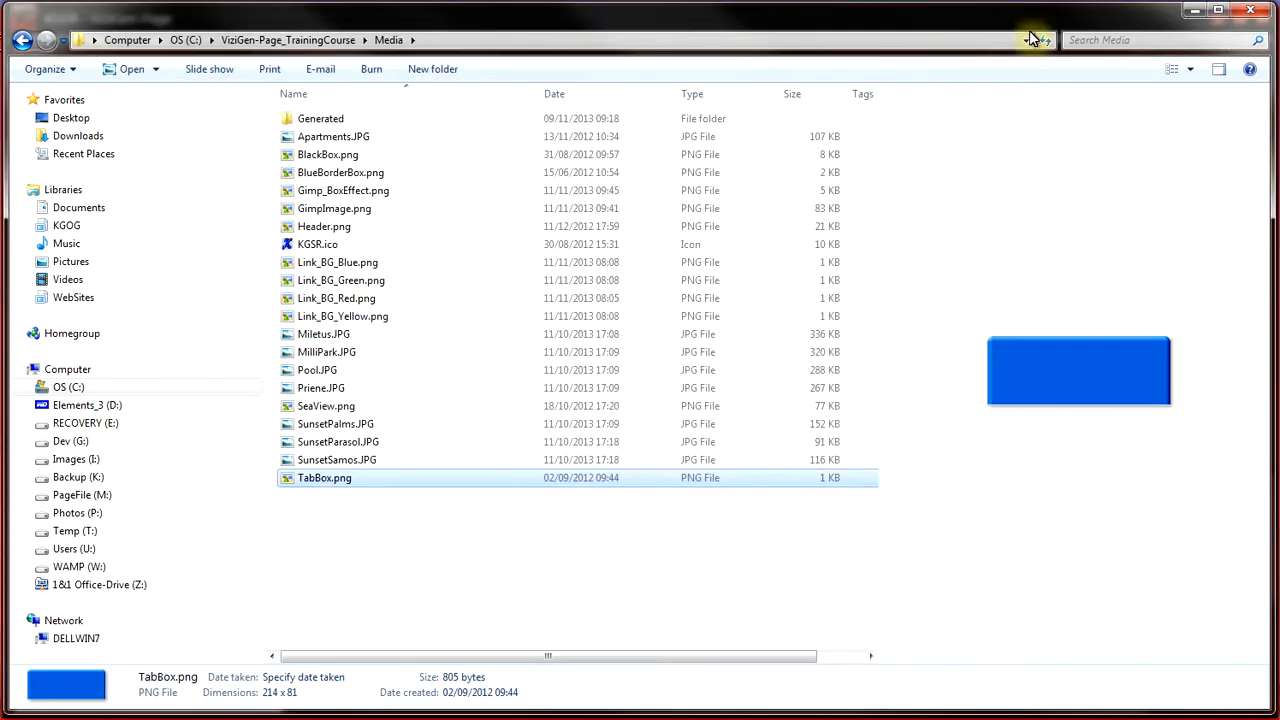
pyautogui.click(1252, 12)
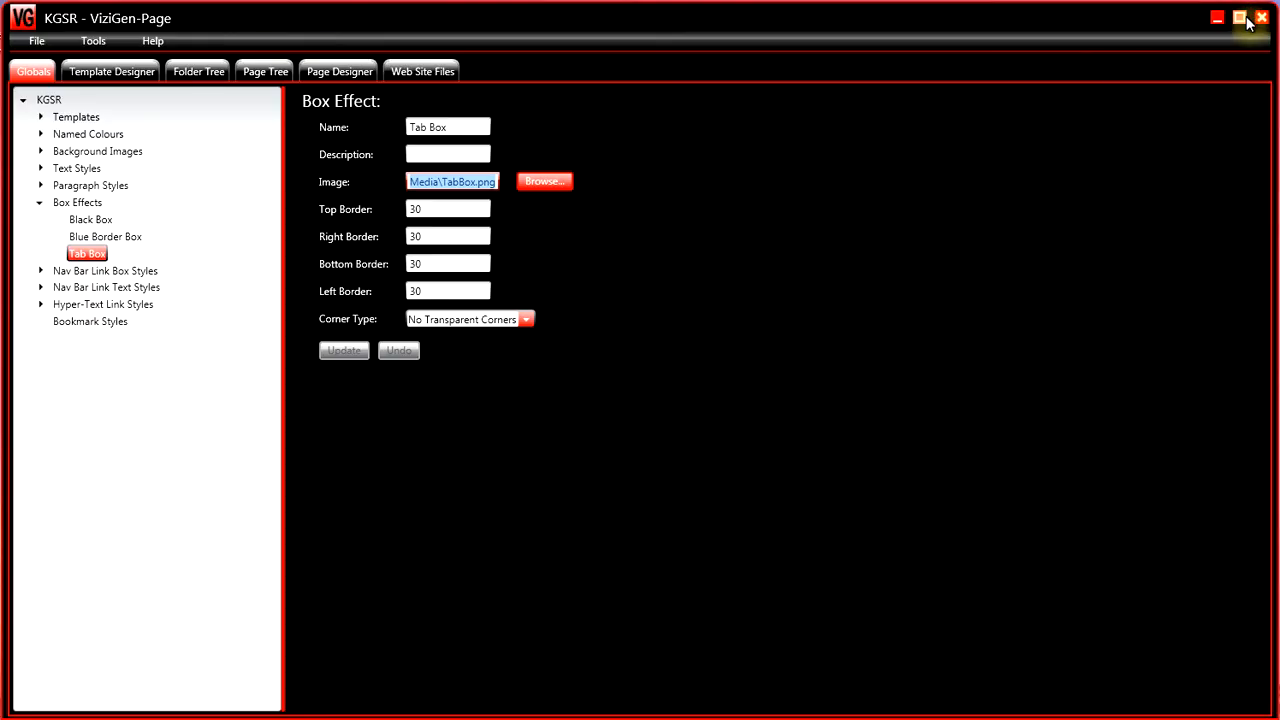
# - Switch to GIMP and create a new 400 × 400 px image filled with transparency
pyautogui.click(1219, 22)
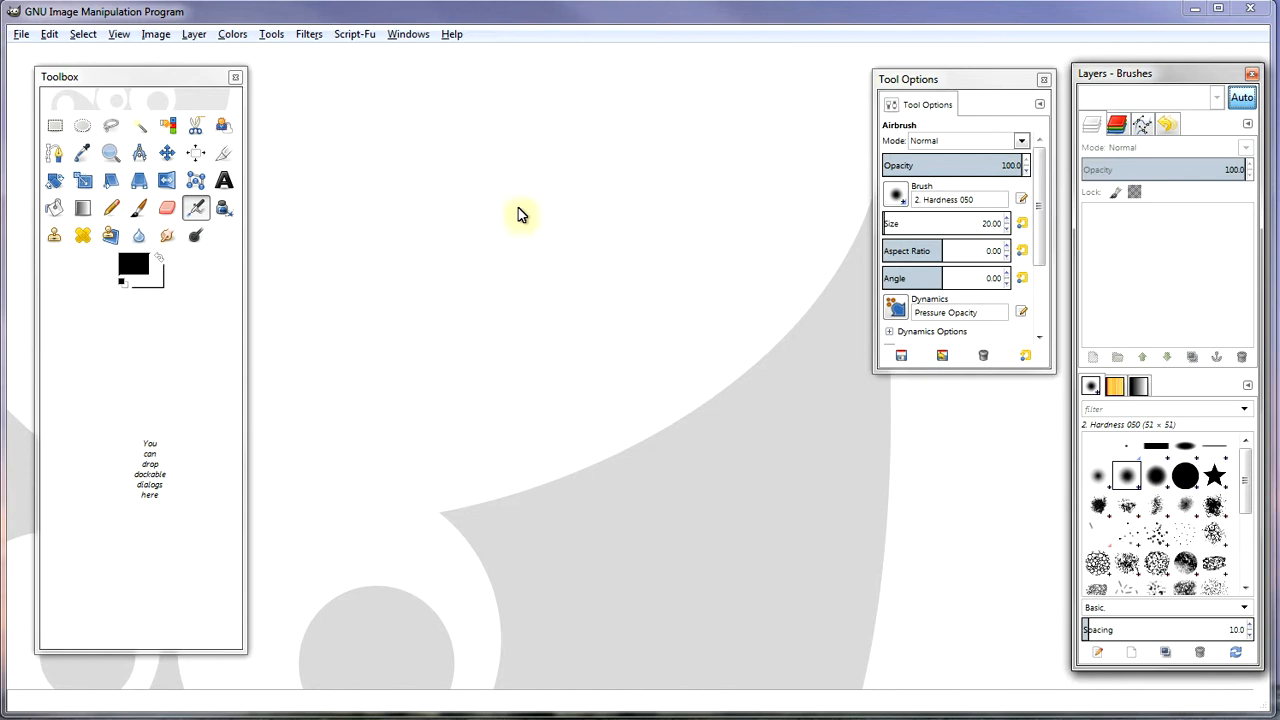
pyautogui.click(21, 36)
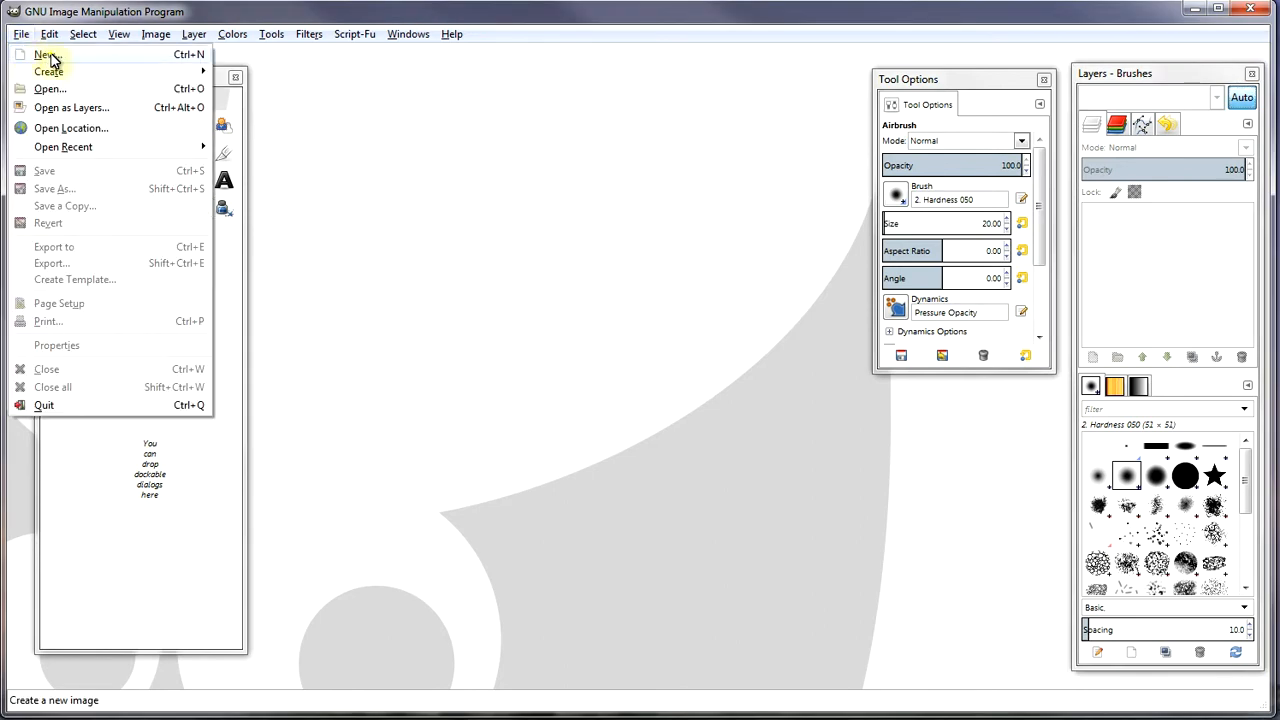
pyautogui.click(50, 58)
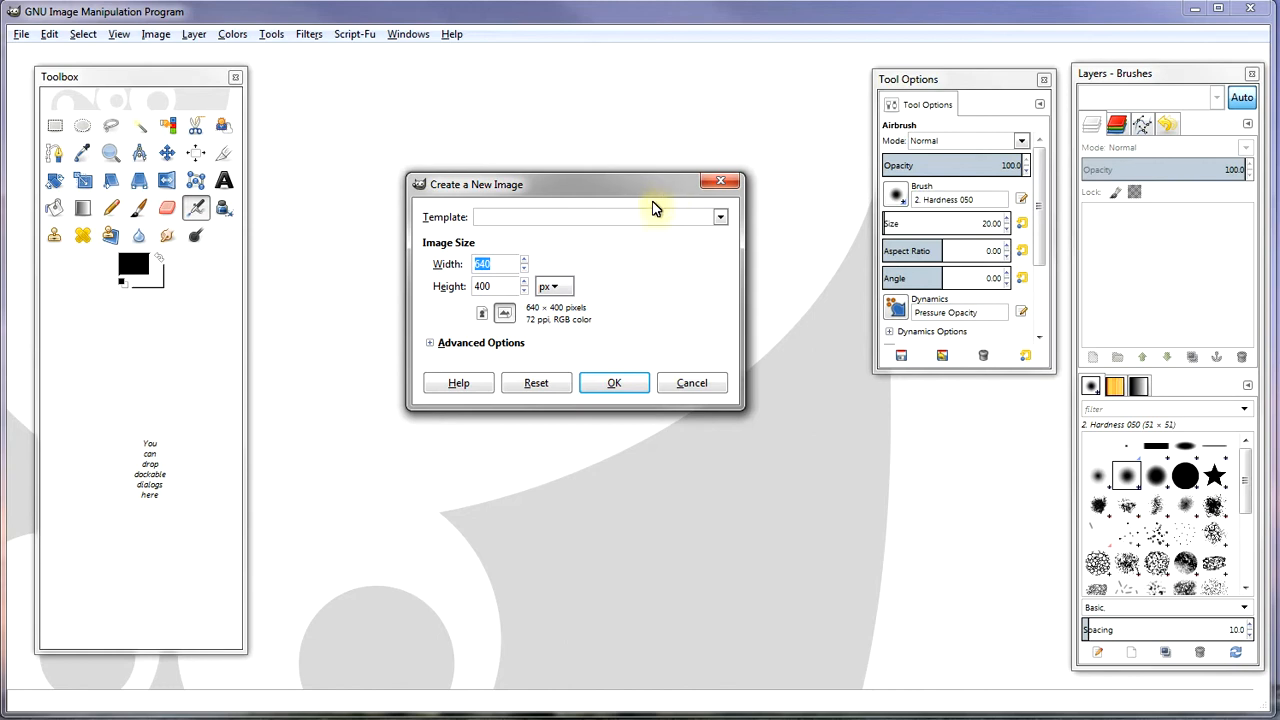
pyautogui.click(493, 264)
pyautogui.doubleClick(493, 264)
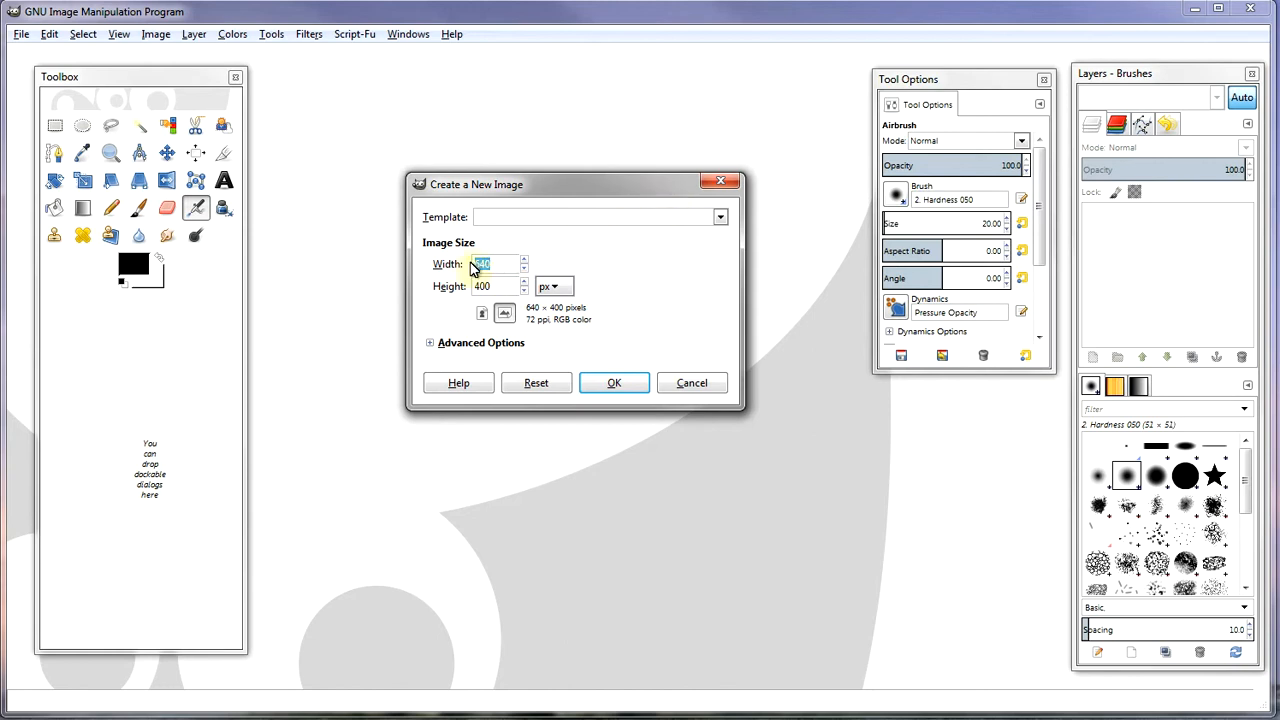
pyautogui.write('400')
pyautogui.click(432, 344)
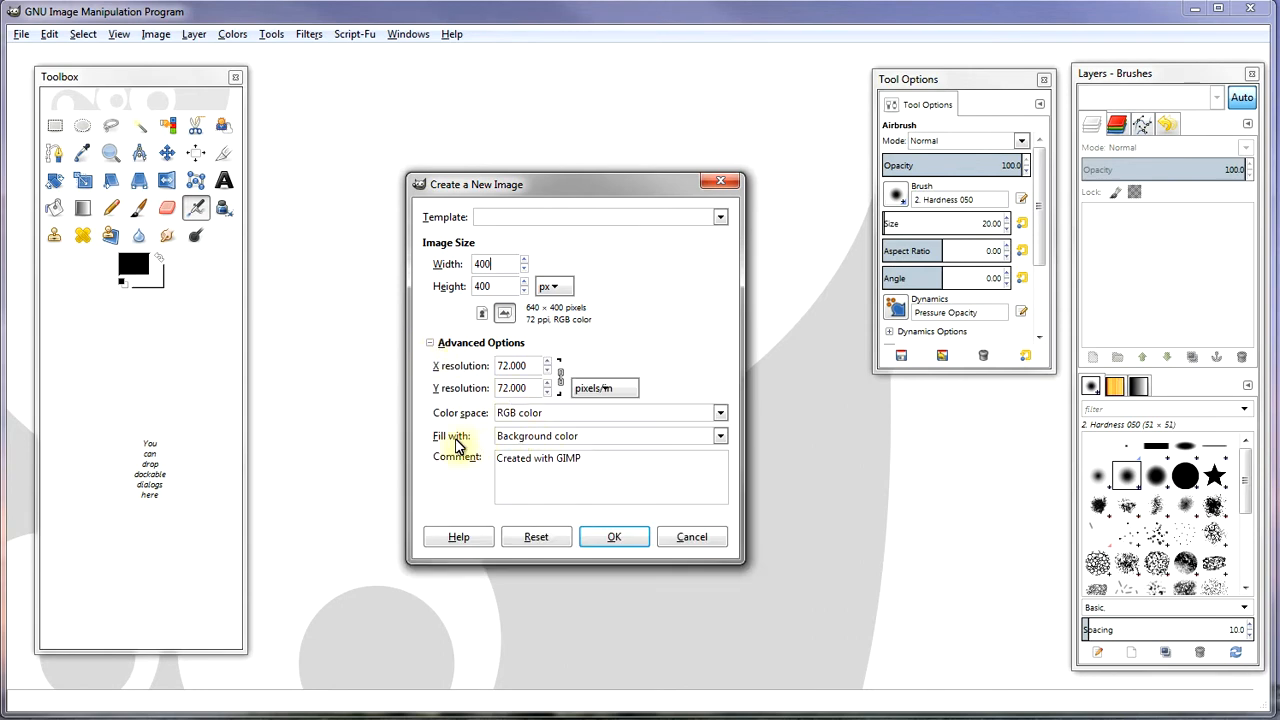
pyautogui.click(719, 440)
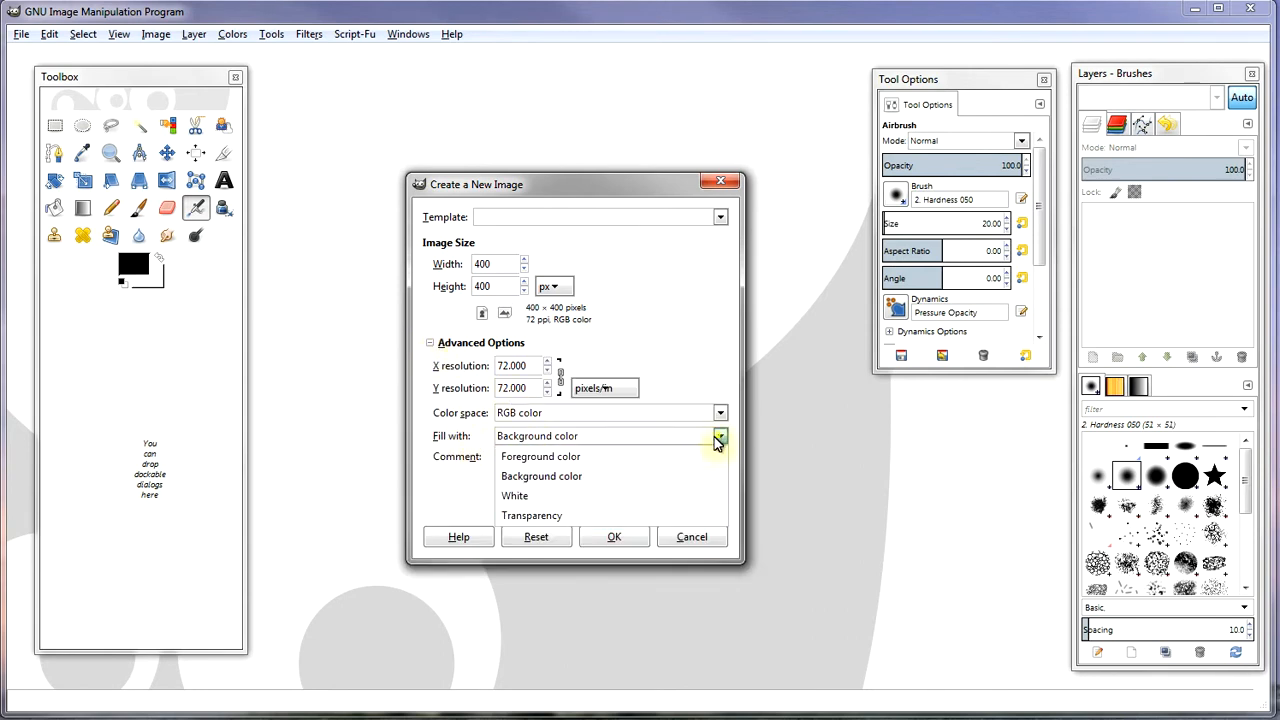
pyautogui.click(549, 519)
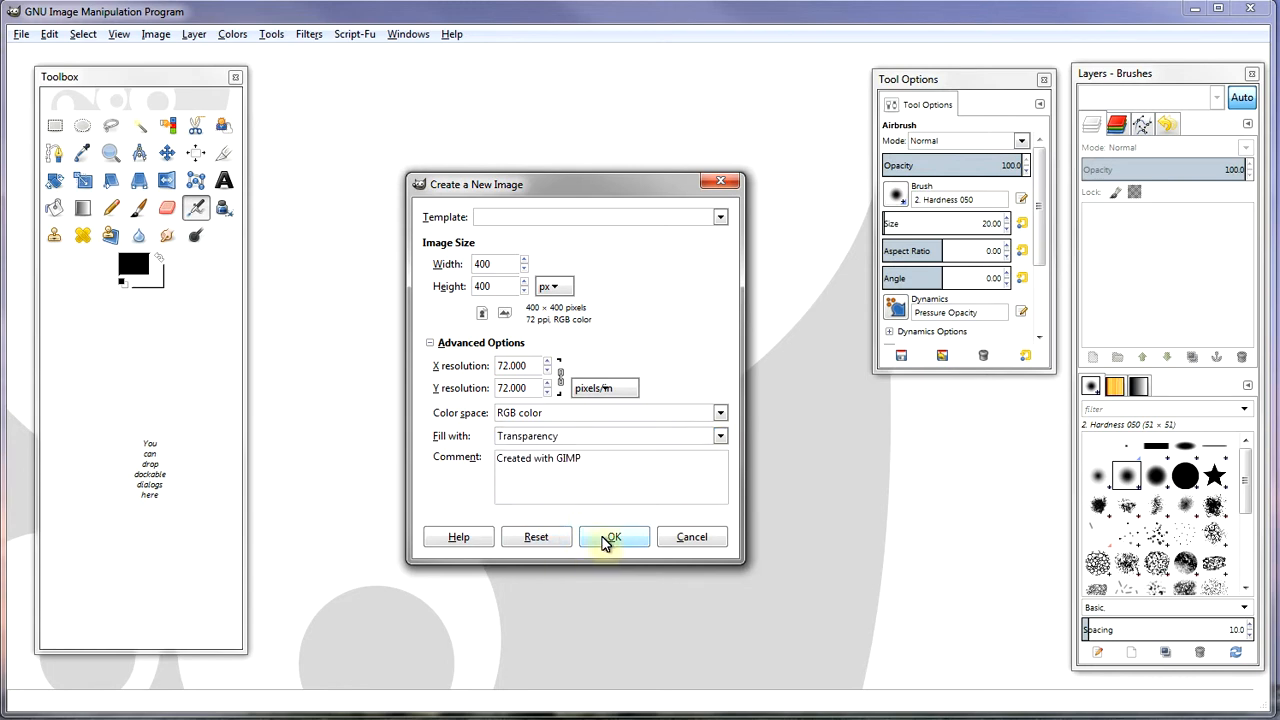
pyautogui.click(609, 538)
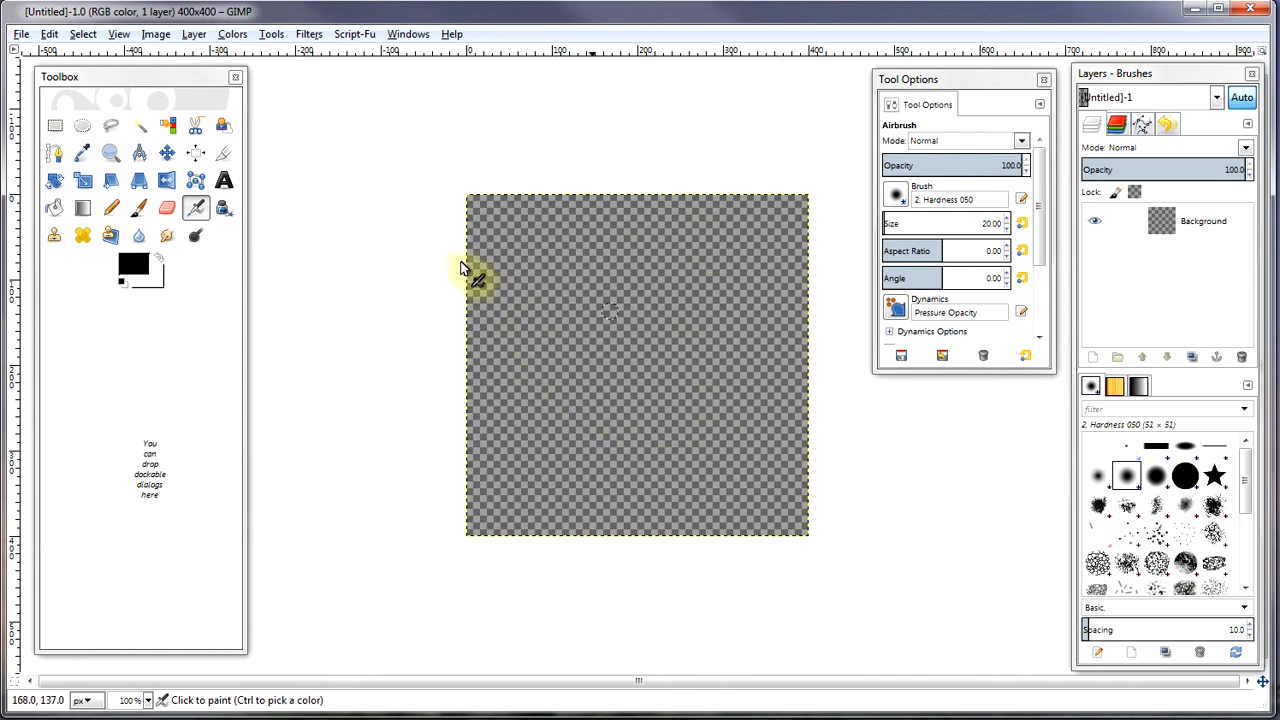
# - Make an ellipse selection expanded from the canvas centre, about 396 × 388 px, nearly filling the image
pyautogui.click(83, 128)
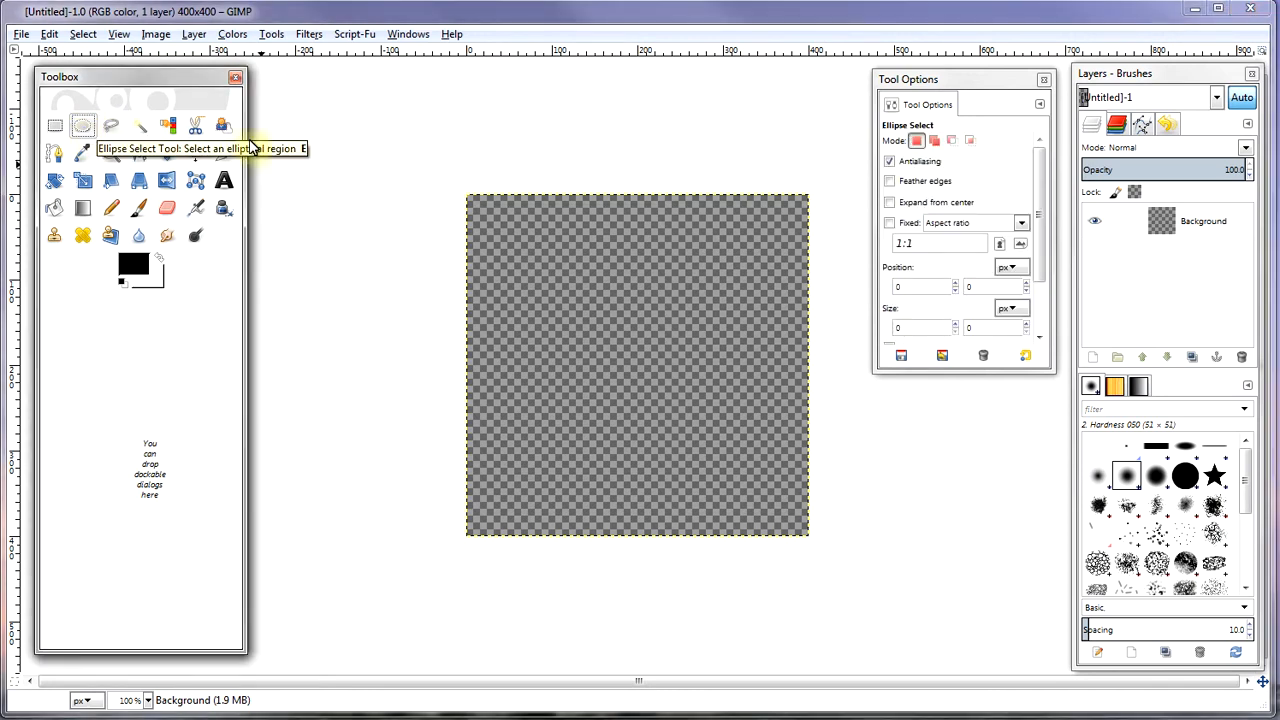
pyautogui.moveTo(946, 80); pyautogui.dragTo(934, 89)
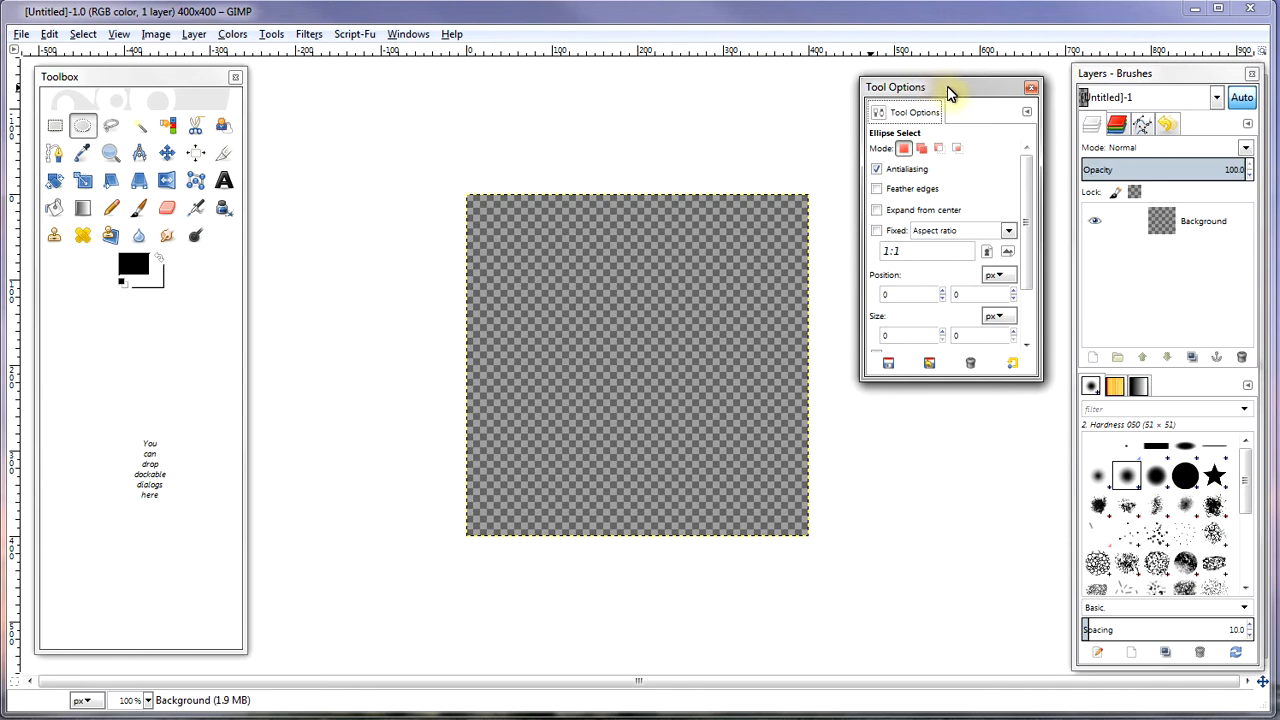
pyautogui.click(877, 212)
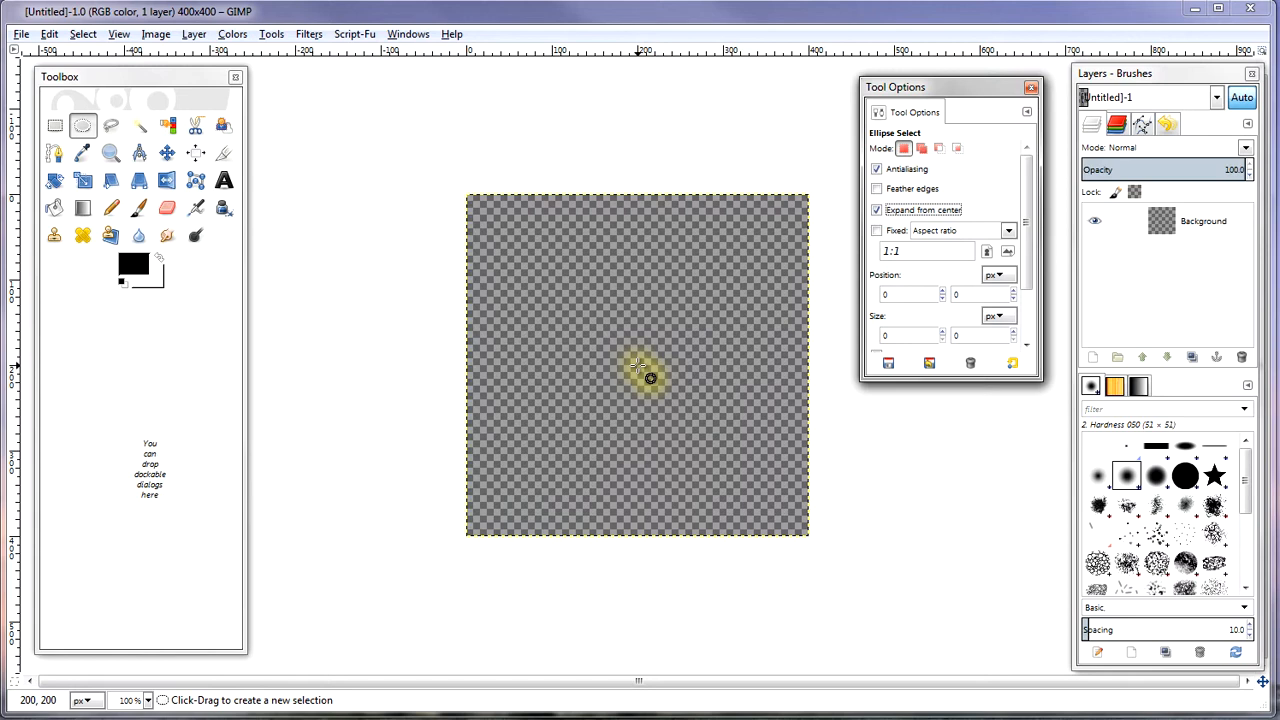
pyautogui.moveTo(637, 365); pyautogui.dragTo(796, 203)
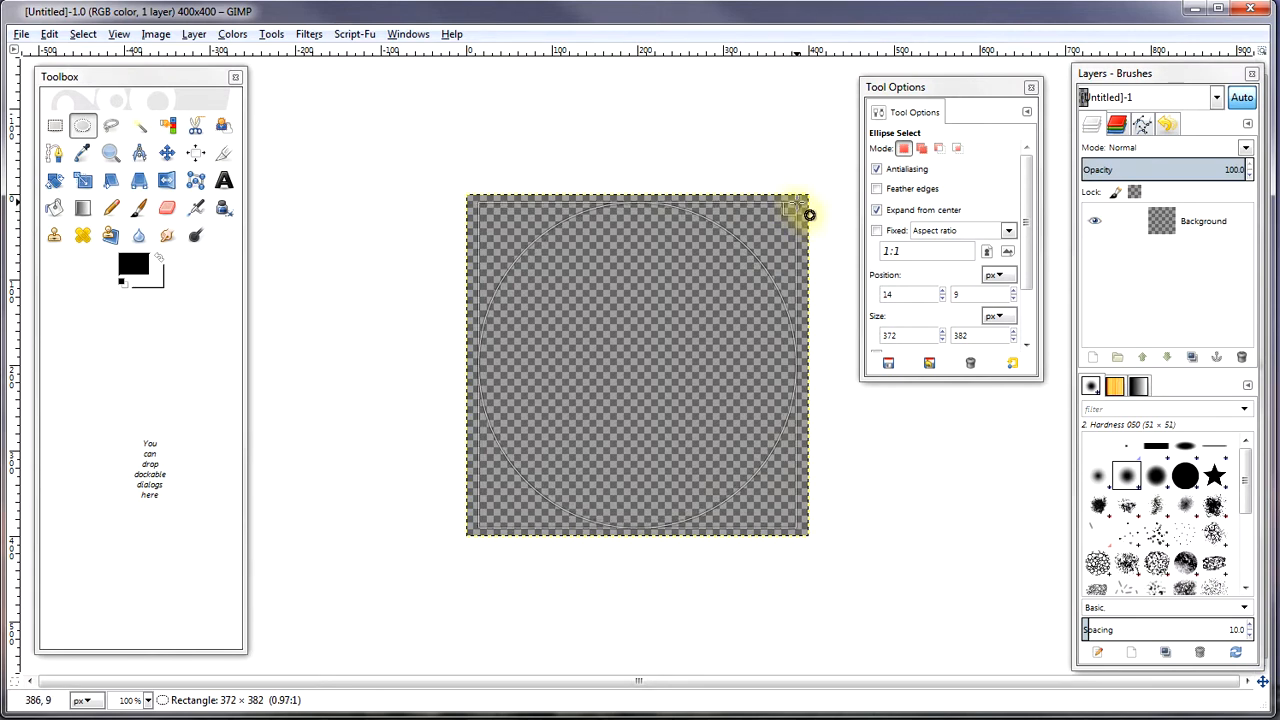
pyautogui.moveTo(796, 203); pyautogui.dragTo(801, 202)
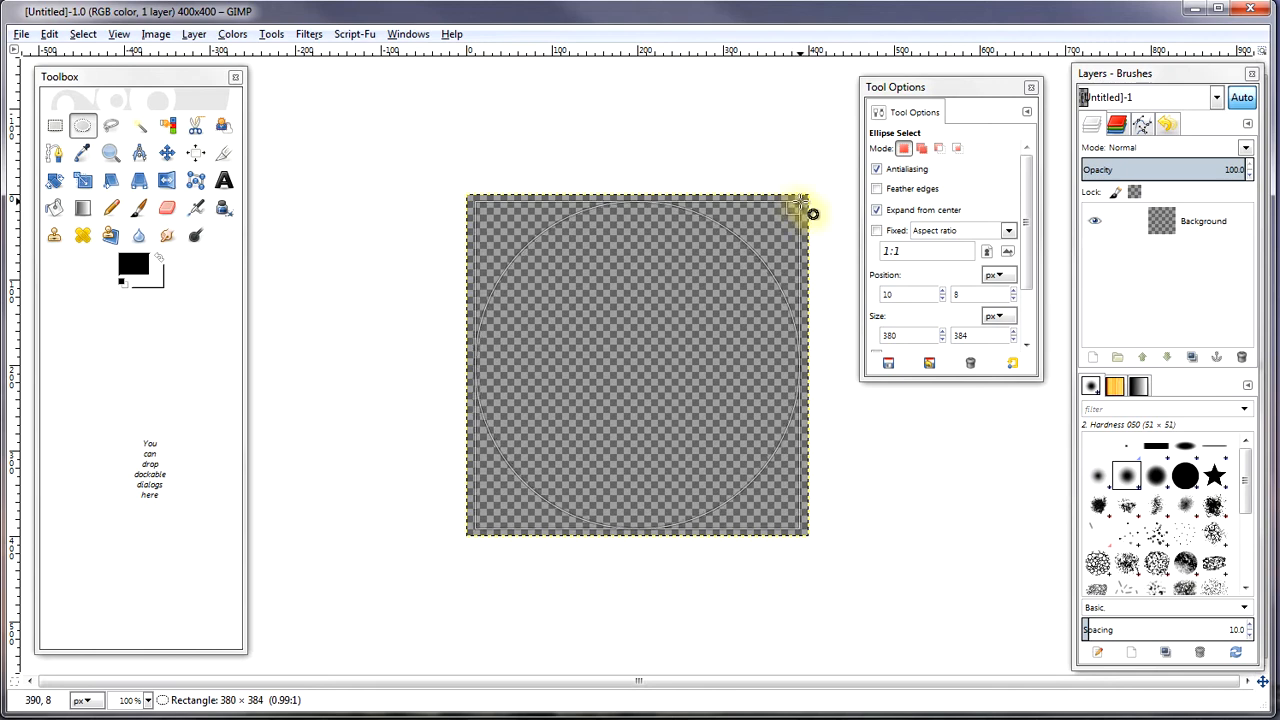
pyautogui.moveTo(801, 203); pyautogui.dragTo(805, 293)
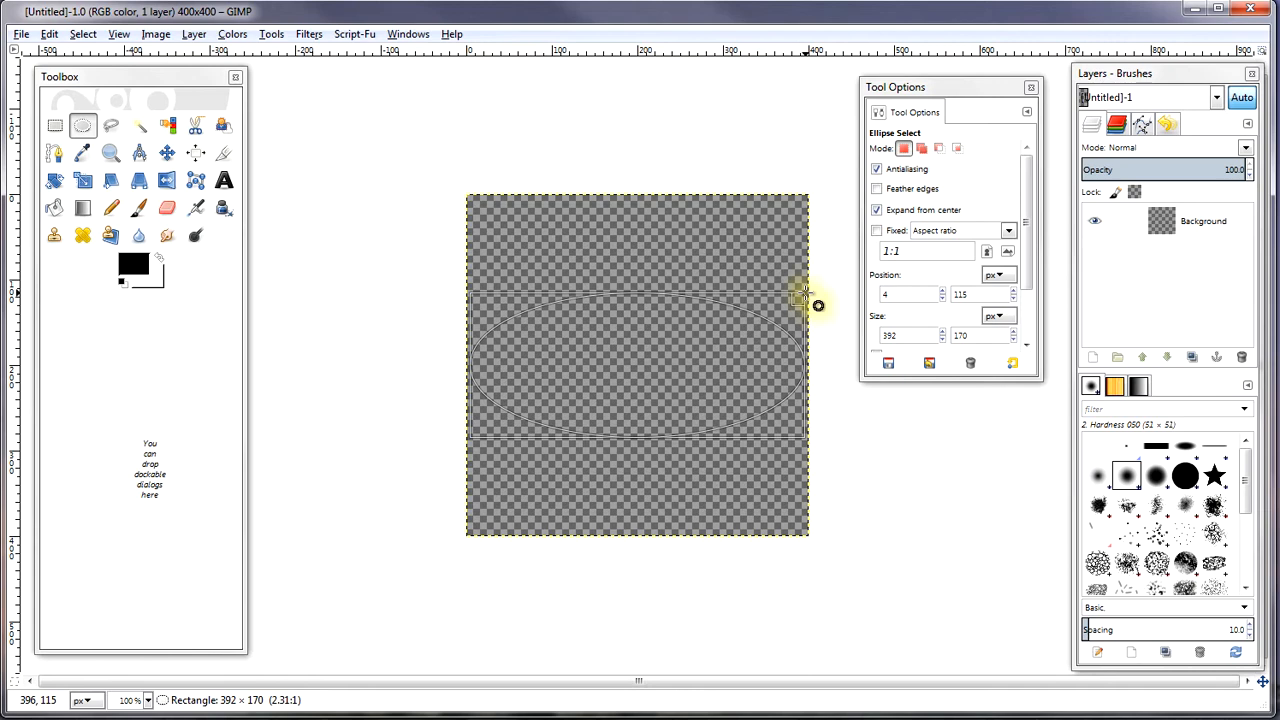
pyautogui.moveTo(805, 294); pyautogui.dragTo(806, 201)
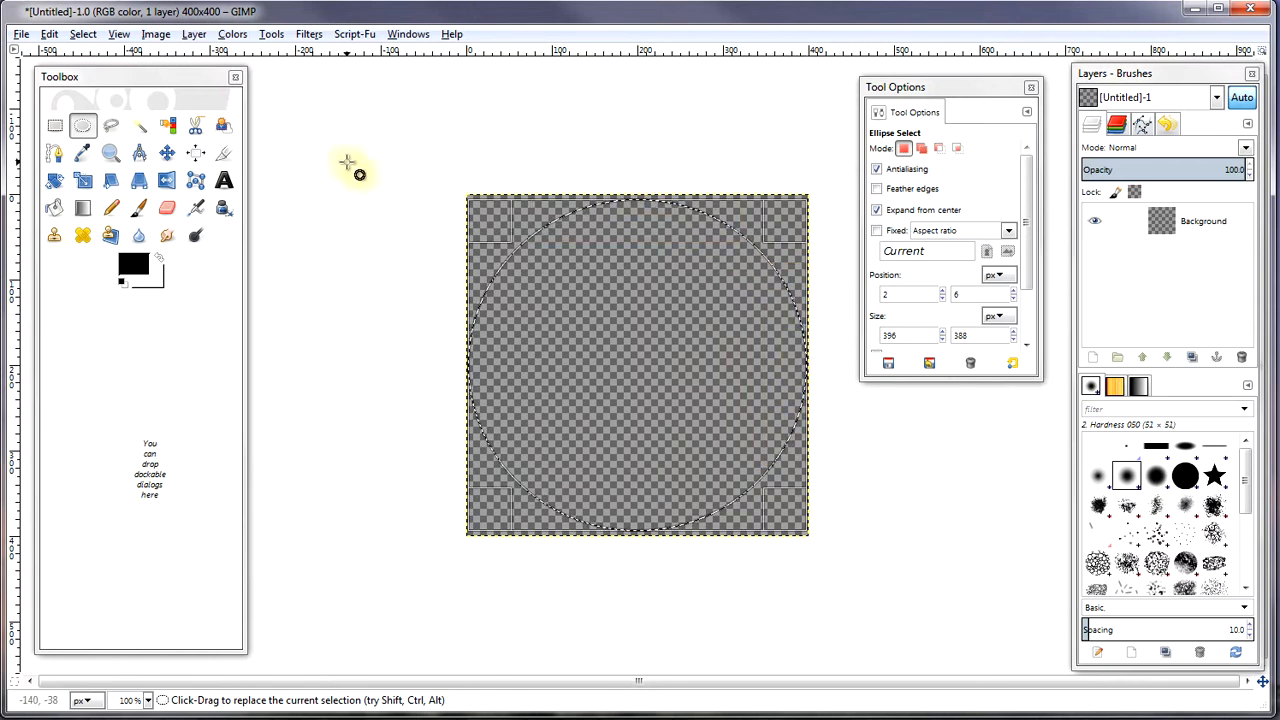
# - Activate the Blend tool and review its gradients and shapes, keeping FG to BG (RGB) and Linear
pyautogui.click(84, 215)
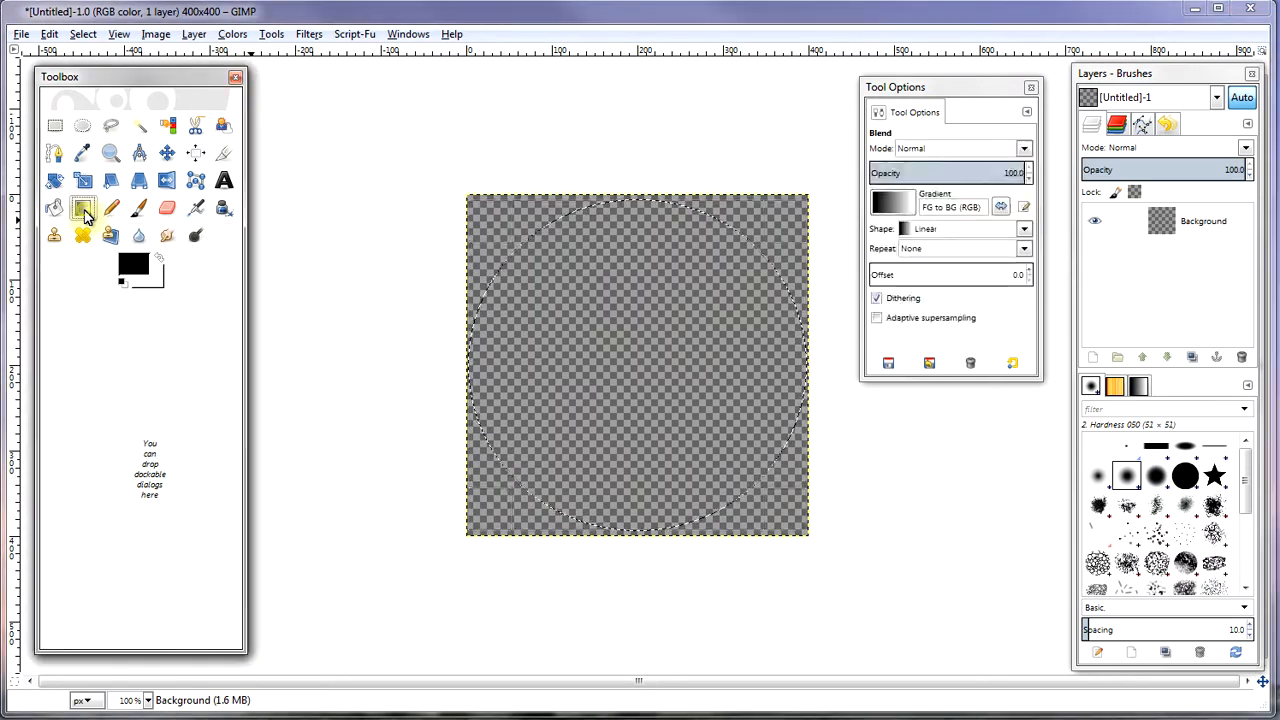
pyautogui.click(895, 205)
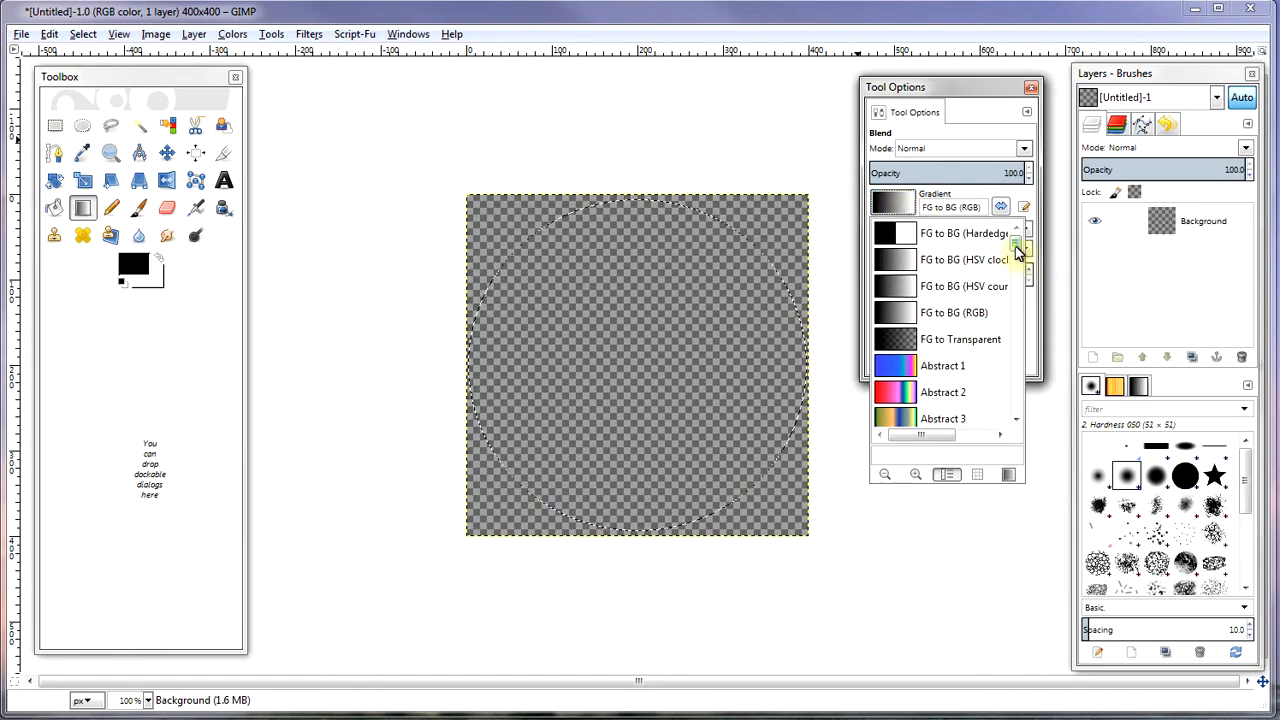
pyautogui.moveTo(1016, 250)
pyautogui.mouseDown()
pyautogui.moveTo(1023, 405)
pyautogui.moveTo(1020, 248)
pyautogui.mouseUp()
pyautogui.click(898, 205)
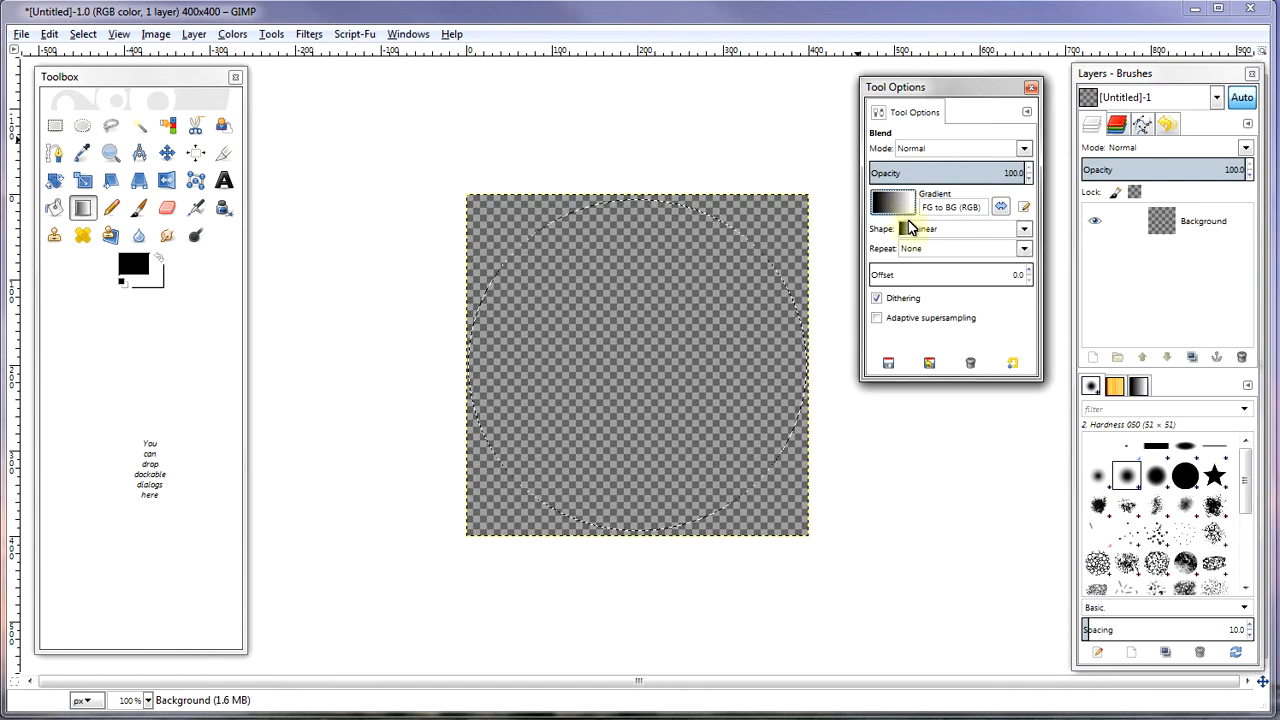
pyautogui.click(1023, 230)
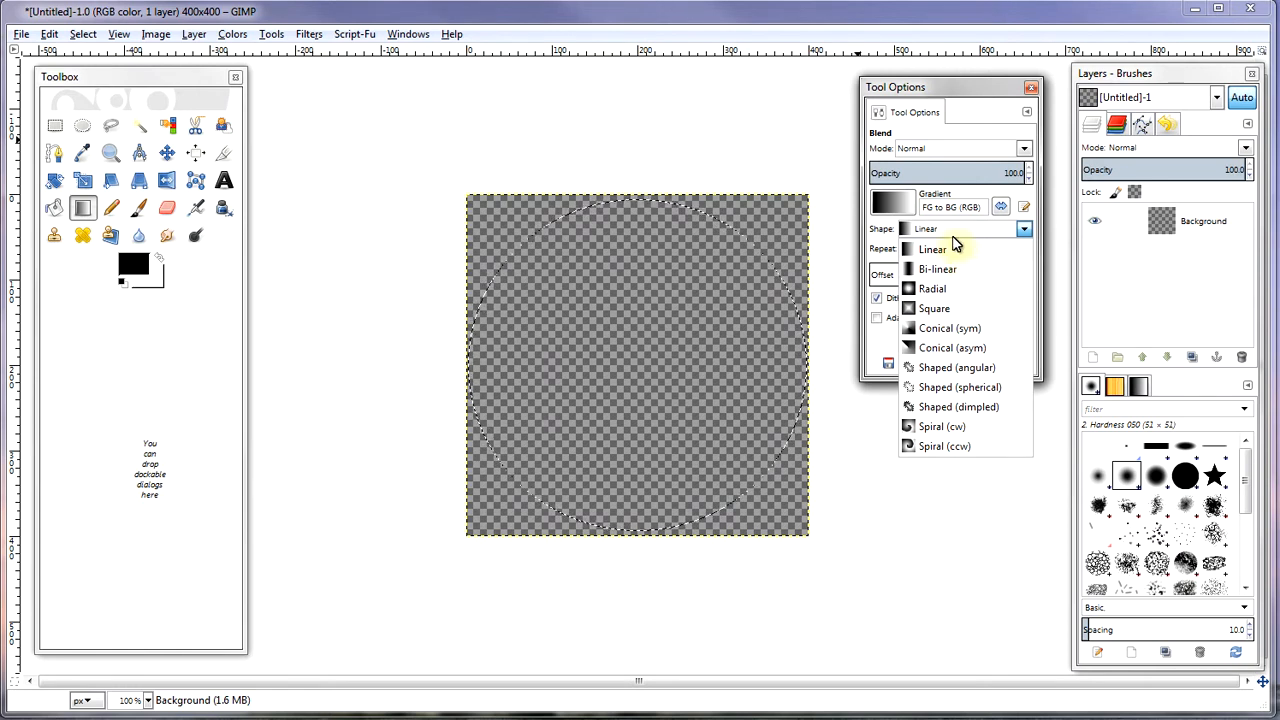
pyautogui.click(895, 207)
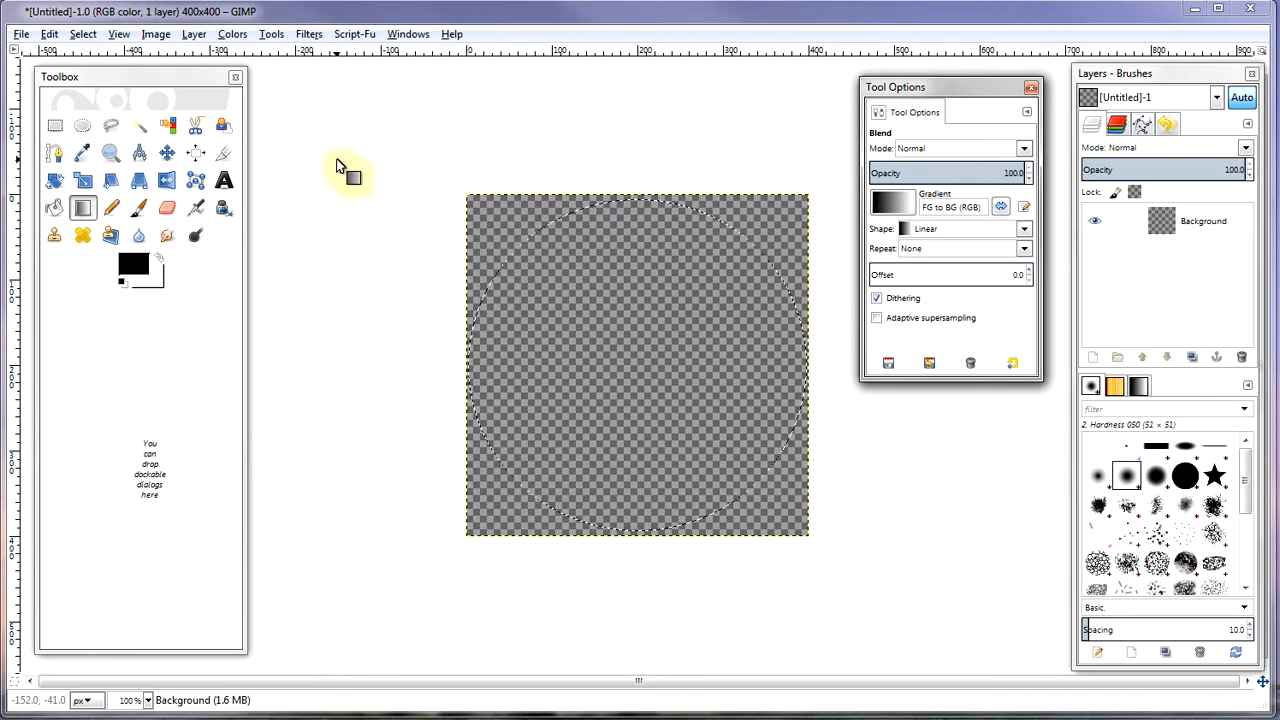
# - Set the foreground colour to red ef0b0b and fill the round selection with a linear gradient from its lower-right edge to its upper-left edge
pyautogui.click(137, 270)
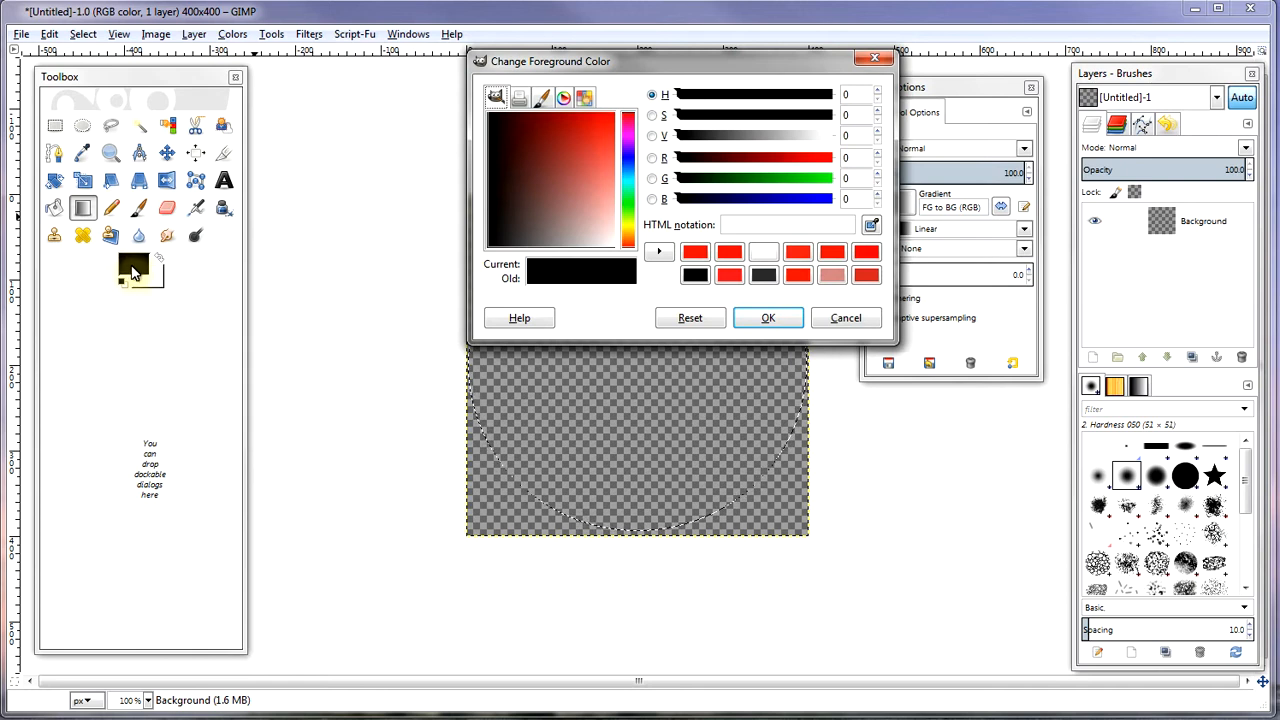
pyautogui.click(607, 119)
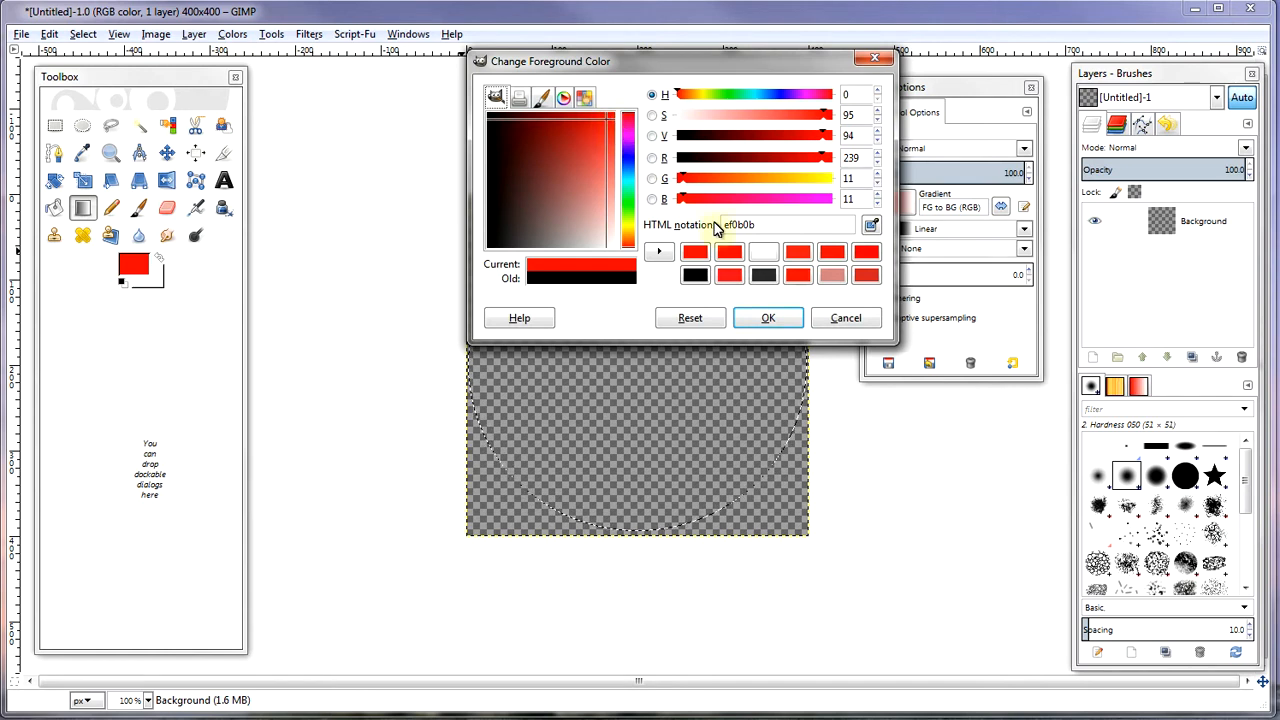
pyautogui.click(767, 318)
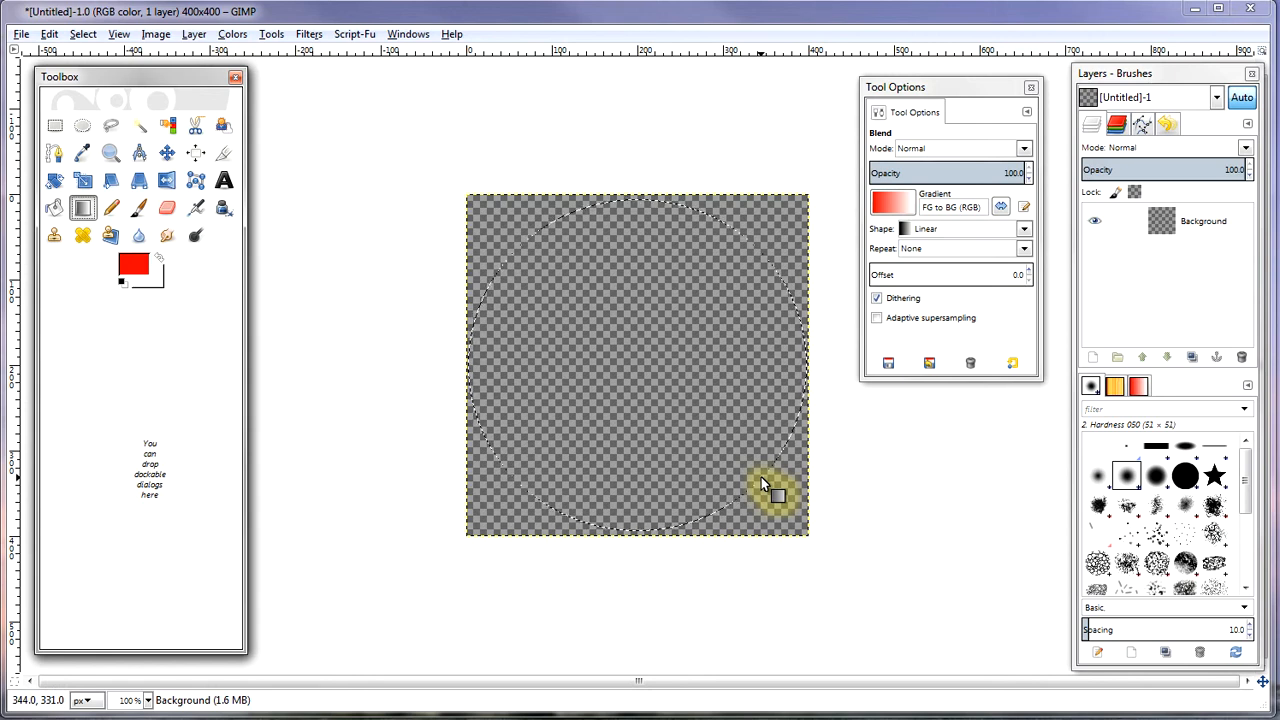
pyautogui.moveTo(761, 477)
pyautogui.mouseDown()
pyautogui.moveTo(724, 411)
pyautogui.moveTo(526, 242)
pyautogui.mouseUp()
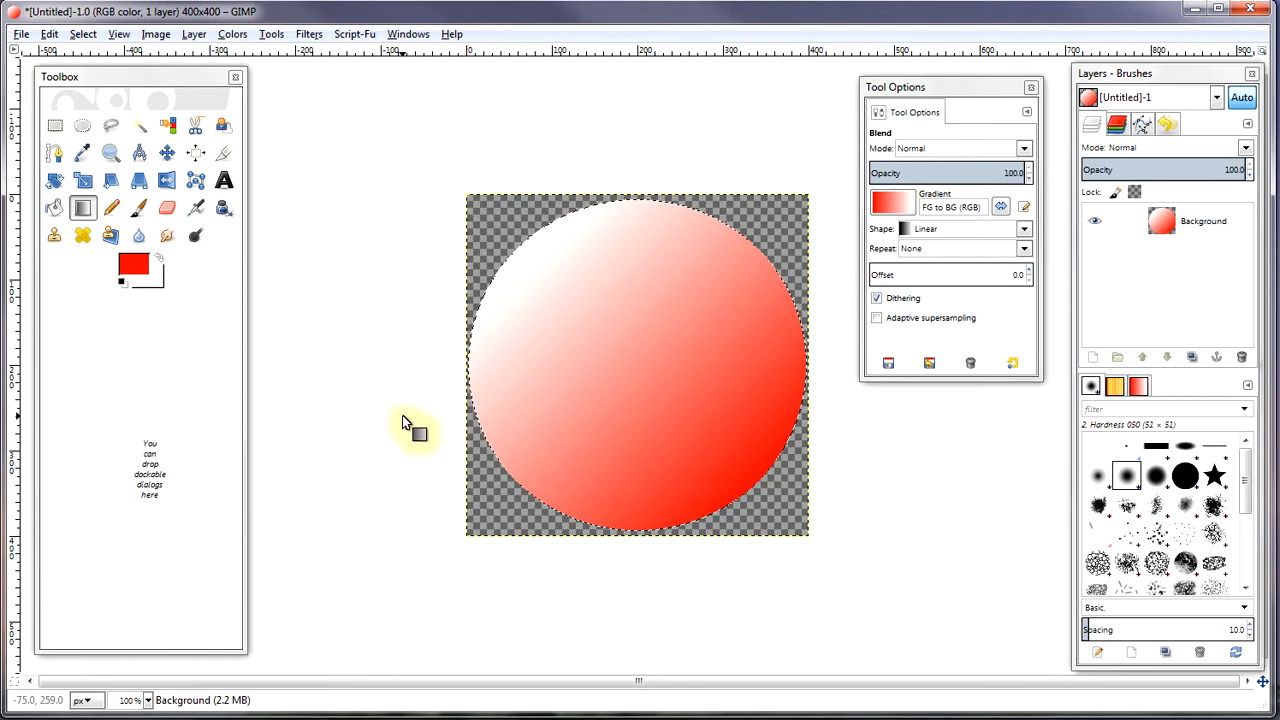
# - Make a small ellipse selection of about 56 × 52 px, expanded from the centre of the red disc
pyautogui.click(84, 130)
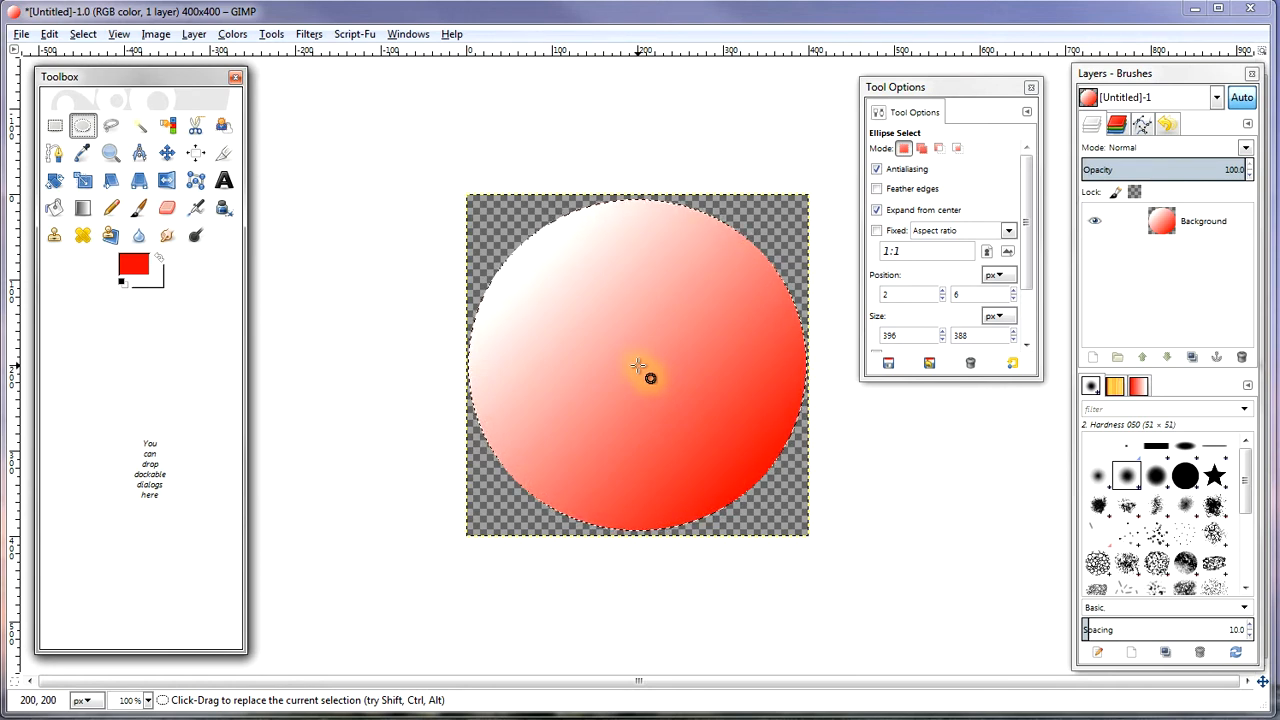
pyautogui.moveTo(637, 366); pyautogui.dragTo(637, 366)
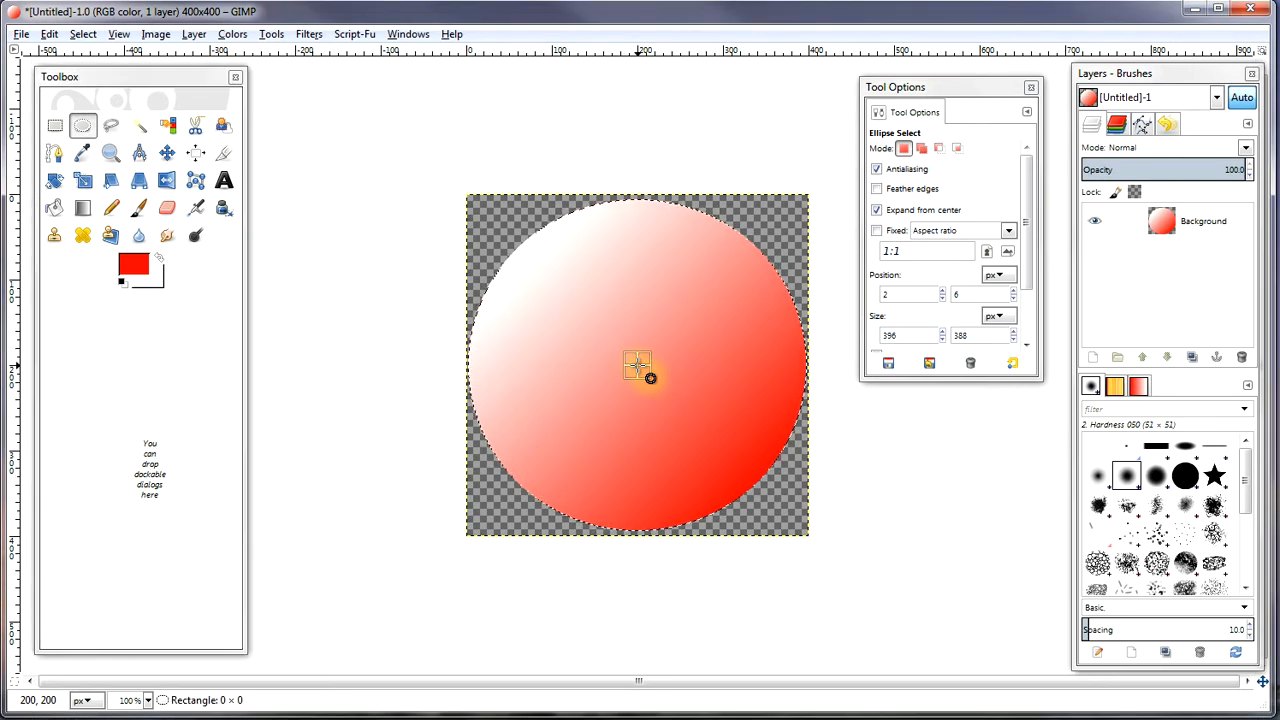
pyautogui.moveTo(637, 366); pyautogui.dragTo(662, 344)
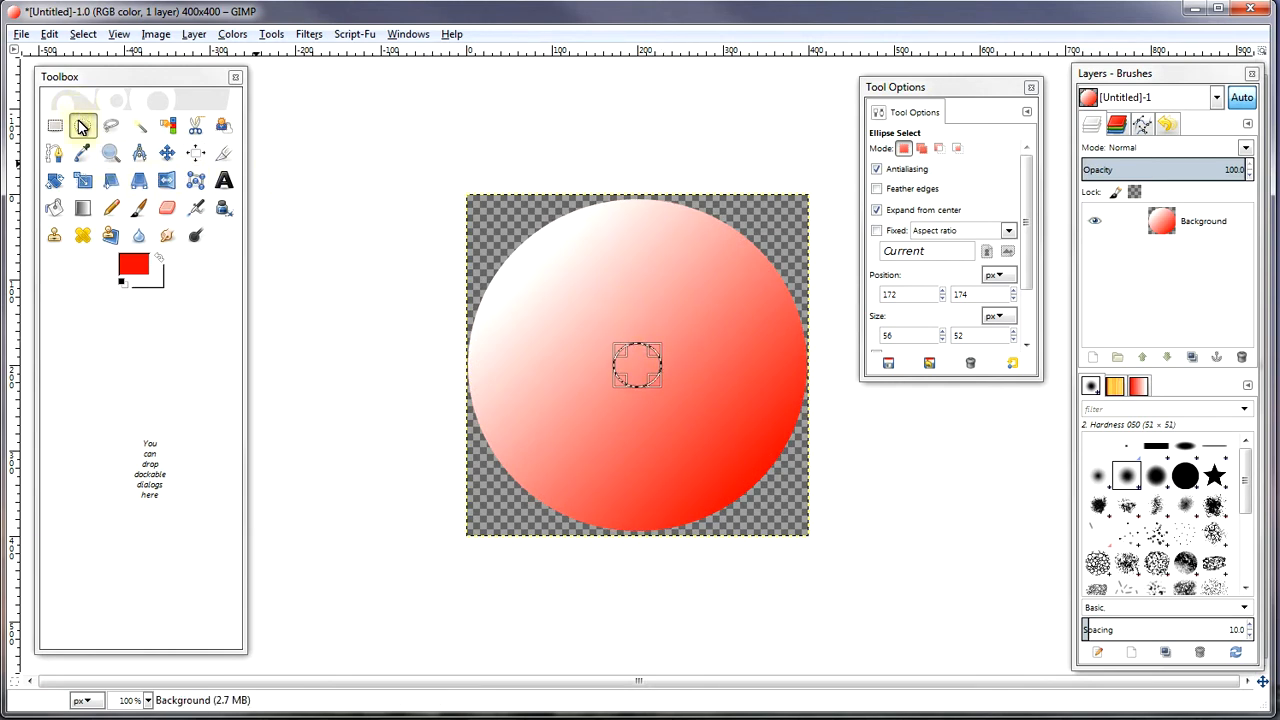
# - Bucket-fill the small central ellipse selection with the red foreground colour
pyautogui.click(54, 212)
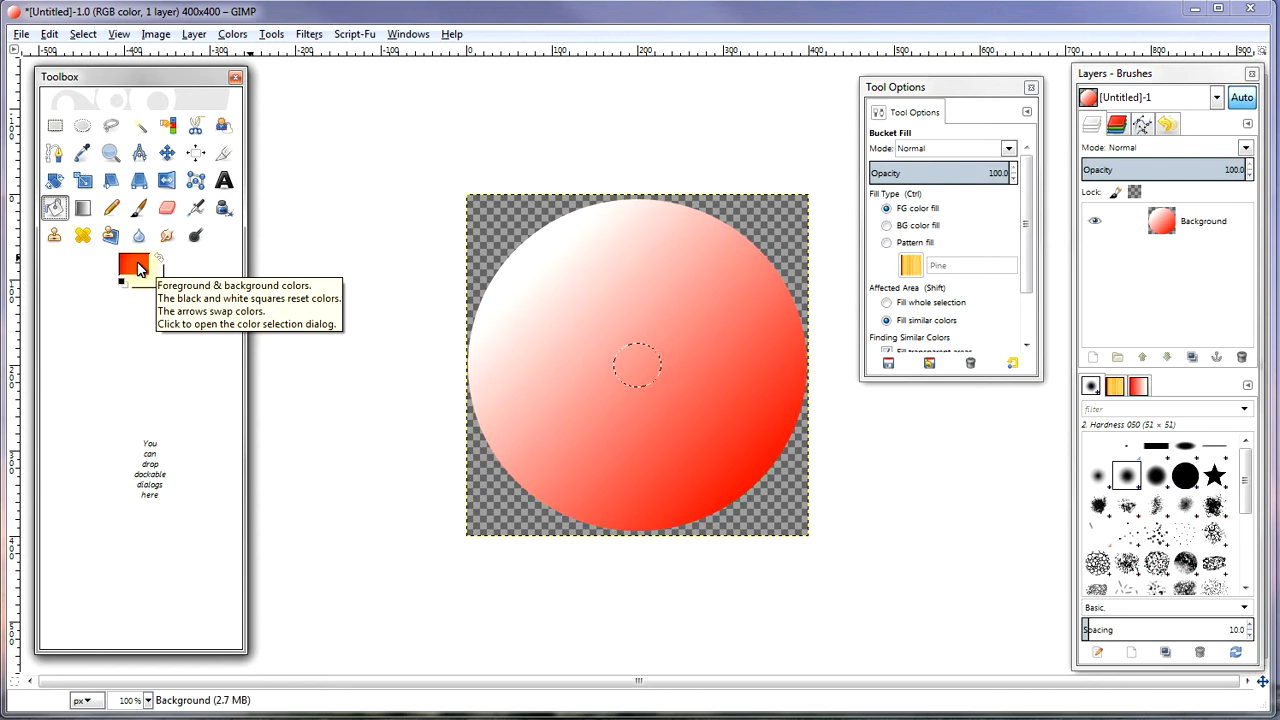
pyautogui.moveTo(136, 268); pyautogui.dragTo(640, 374)
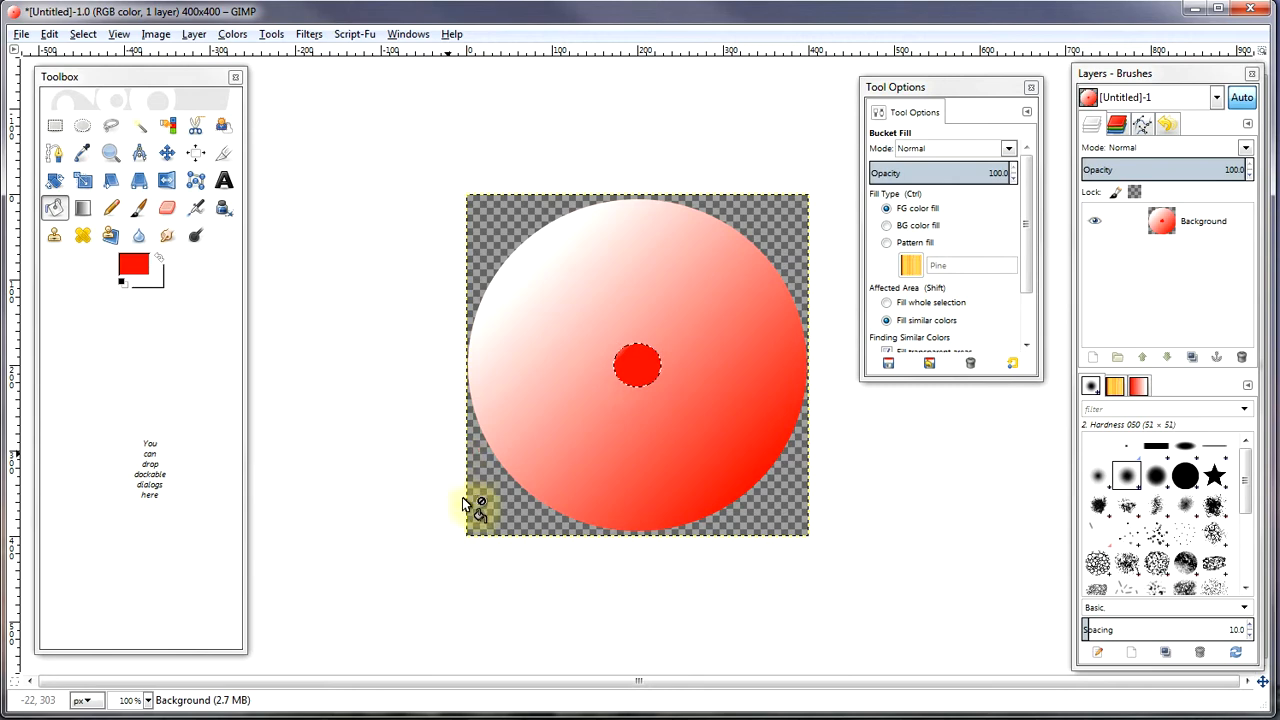
# - Switch to Firefox and review the Create Box Effect Image tutorial from page 4 to page 7, covering slicing and edge tiling
pyautogui.click(566, 714)
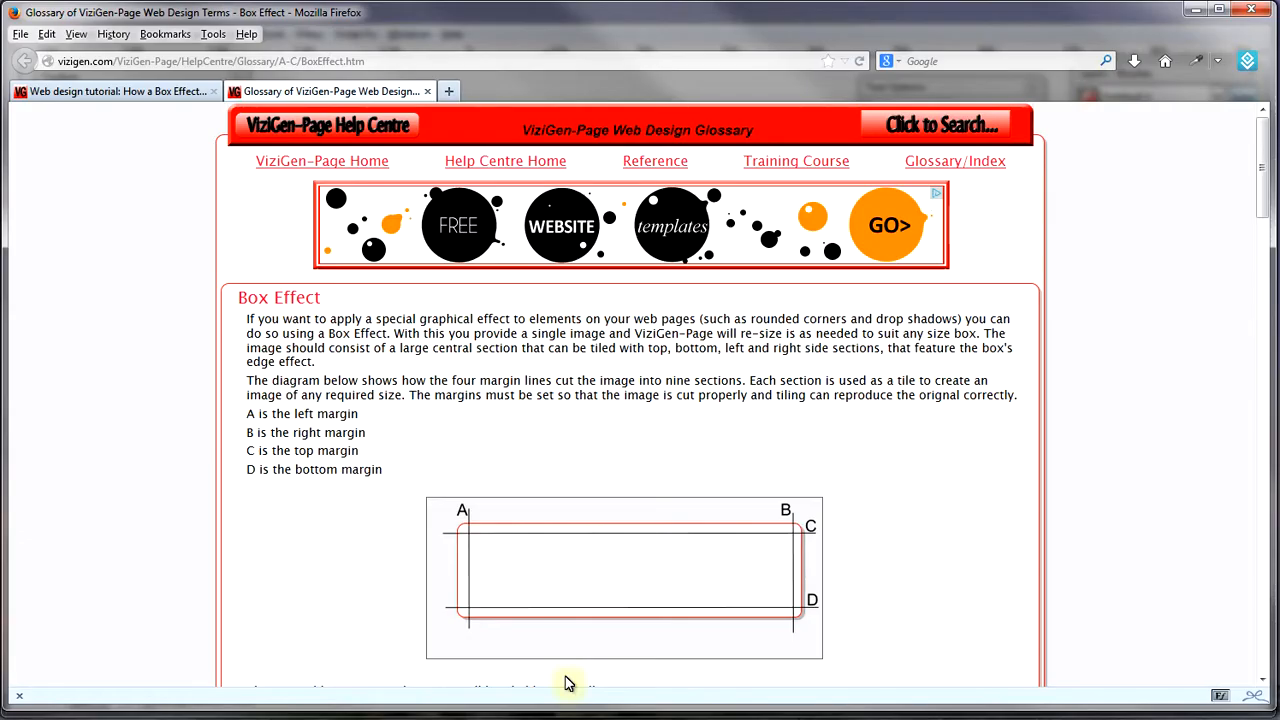
pyautogui.click(182, 91)
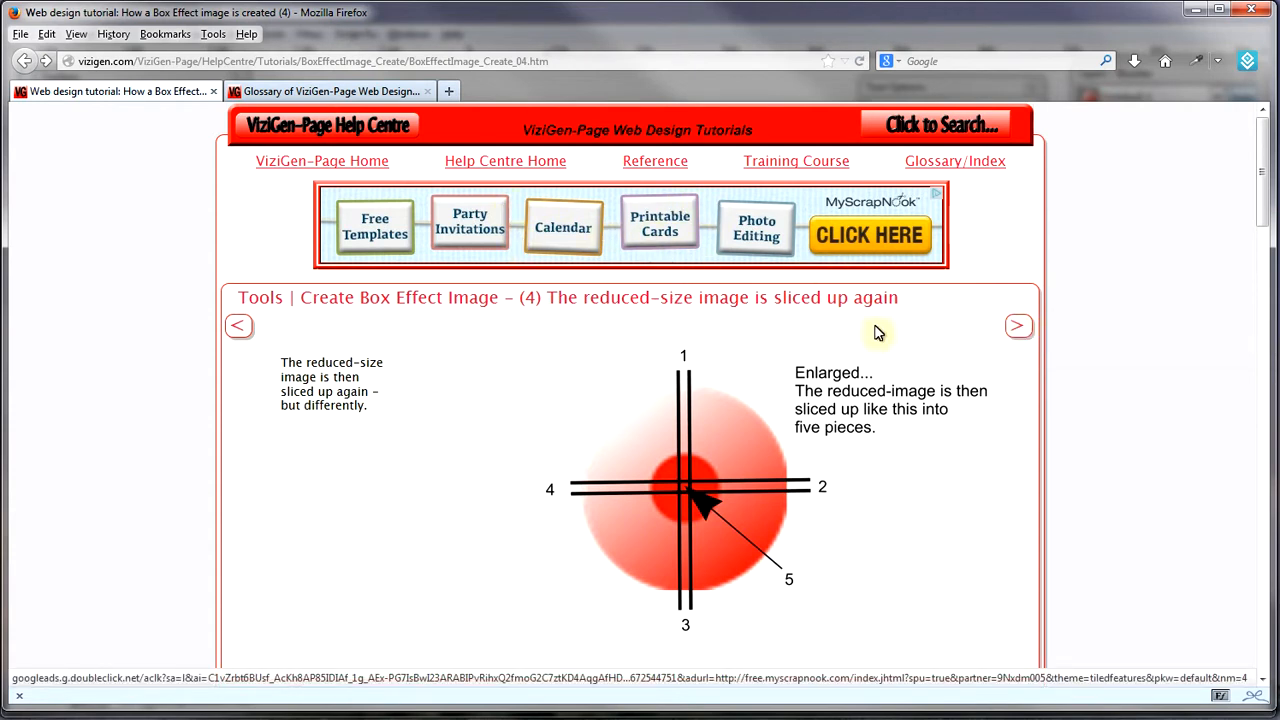
pyautogui.click(1020, 330)
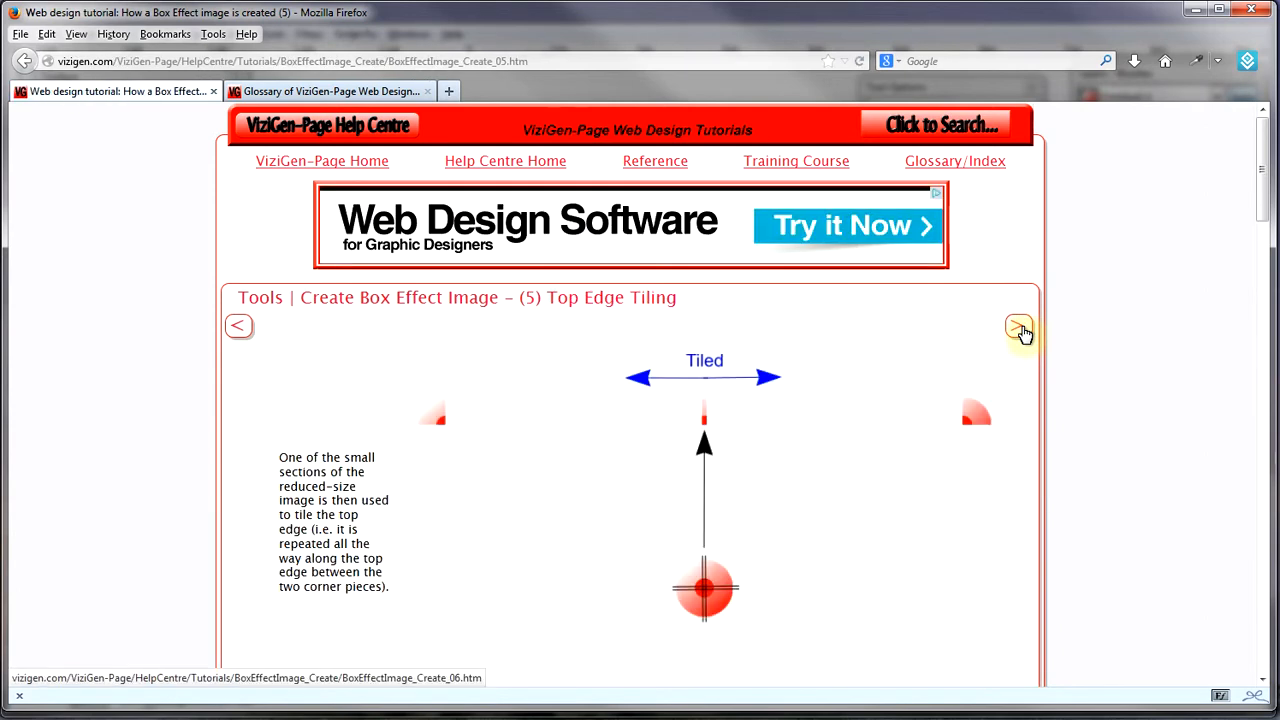
pyautogui.click(1020, 330)
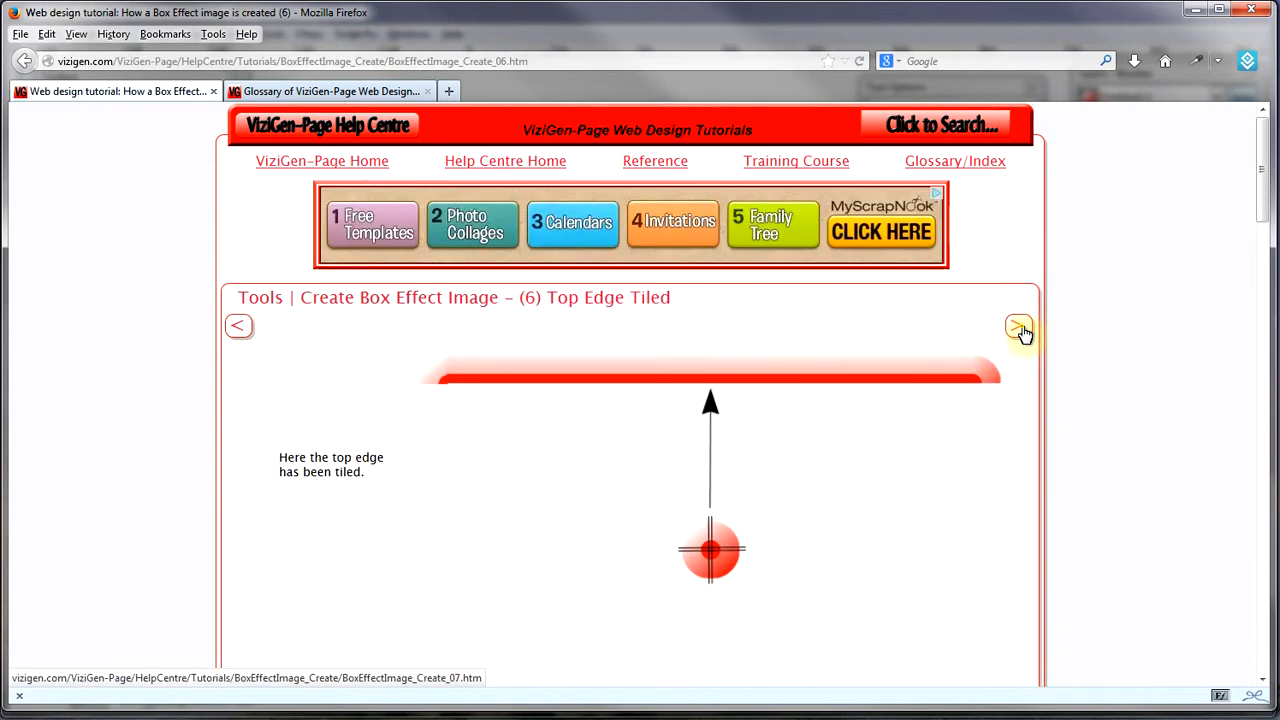
pyautogui.click(1020, 330)
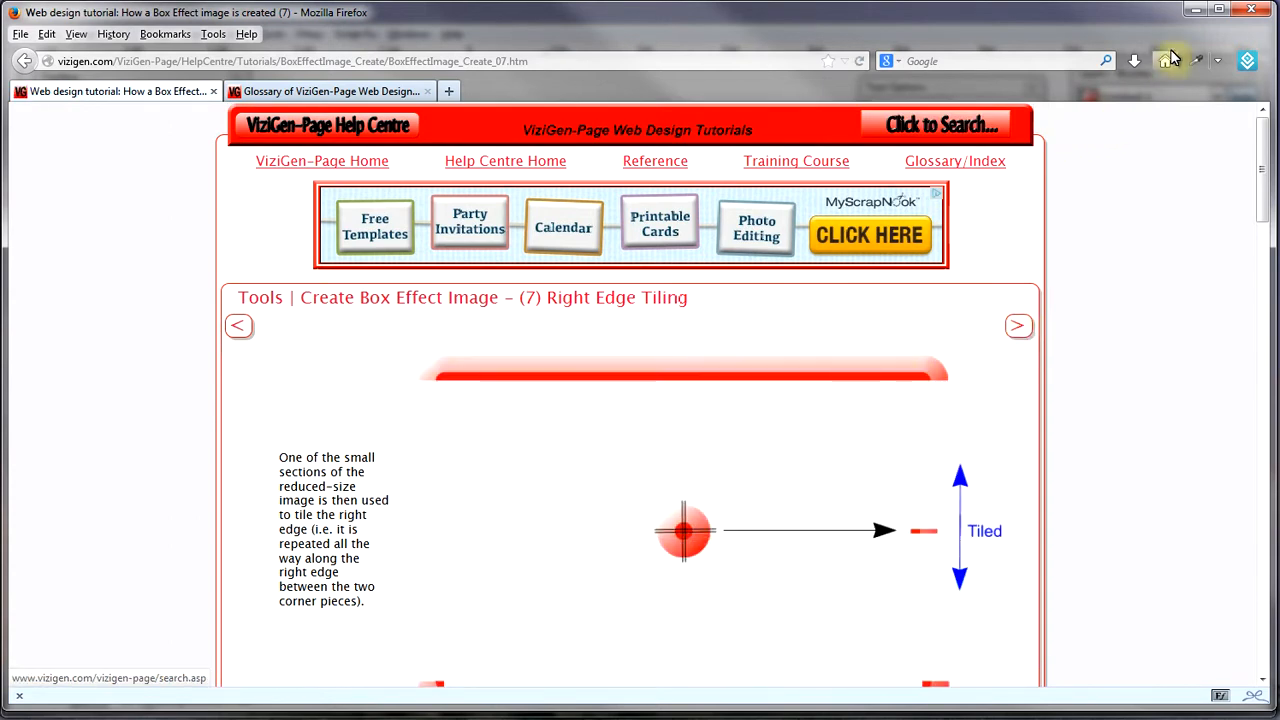
pyautogui.click(1191, 17)
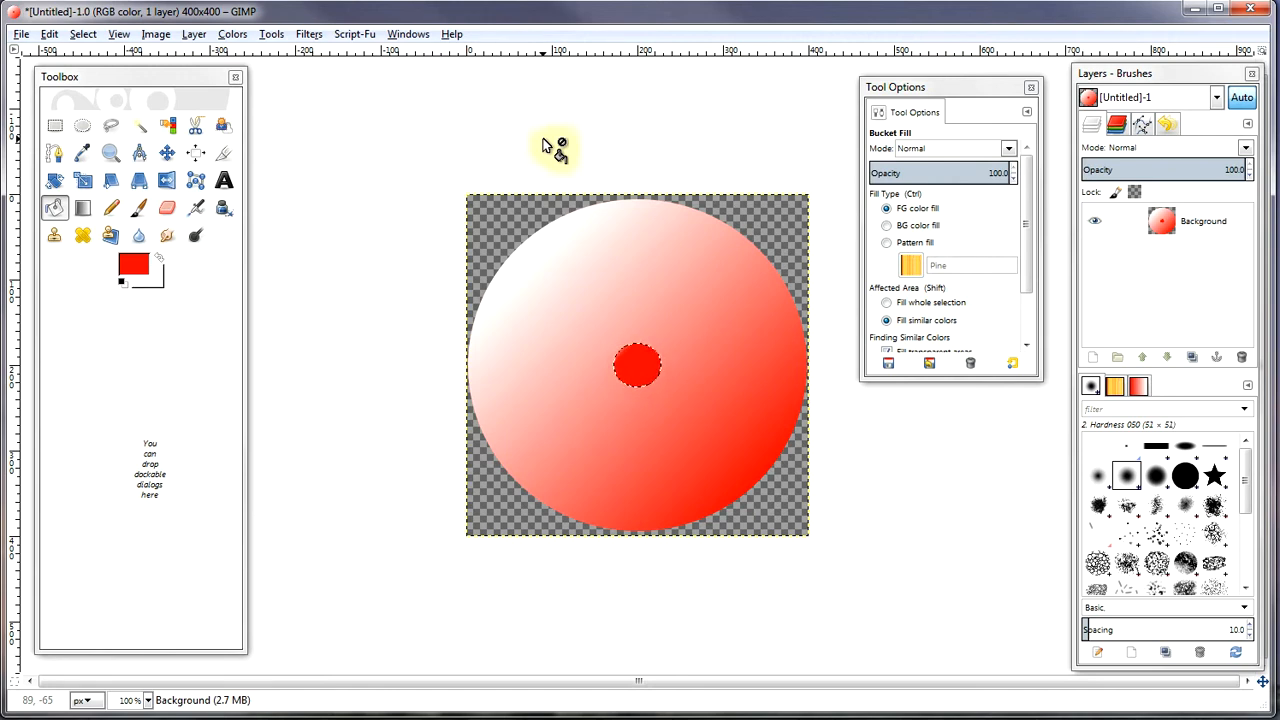
# - Export the image as GimpImage.png to the Media folder of C:\ViziGen-Page_TrainingCourse, replacing the existing file and keeping the PNG options
pyautogui.click(21, 36)
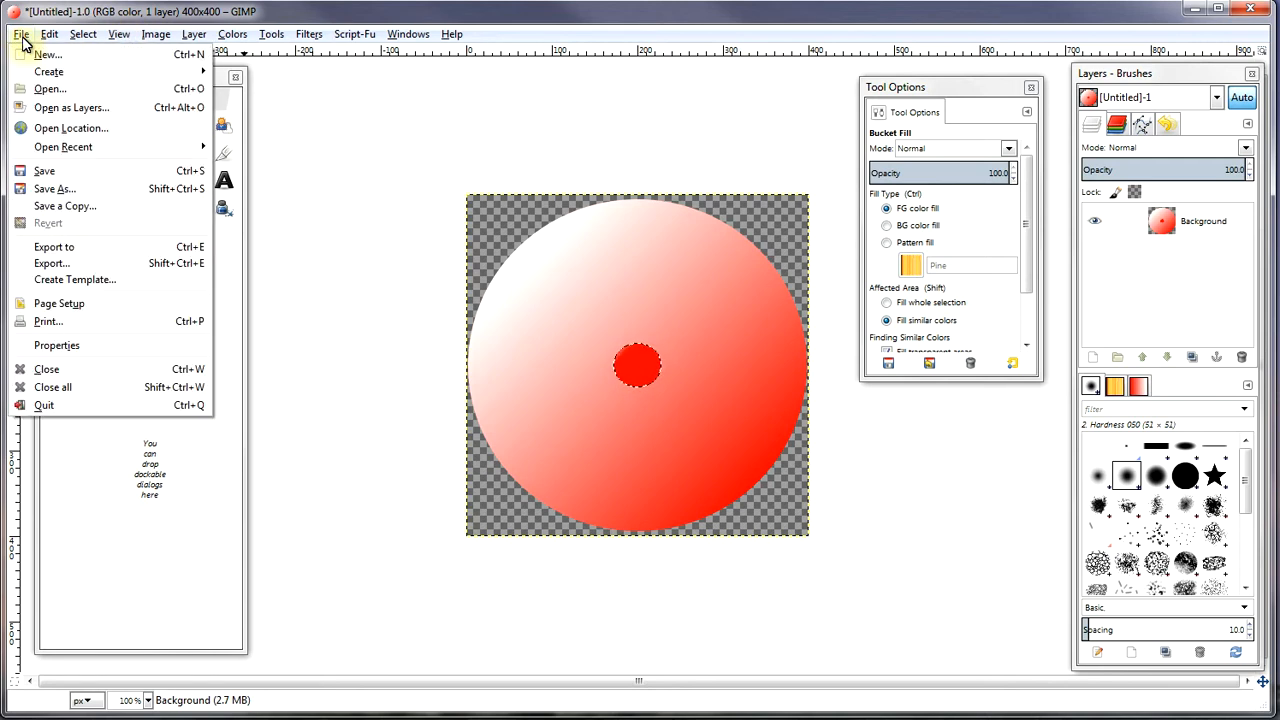
pyautogui.click(50, 264)
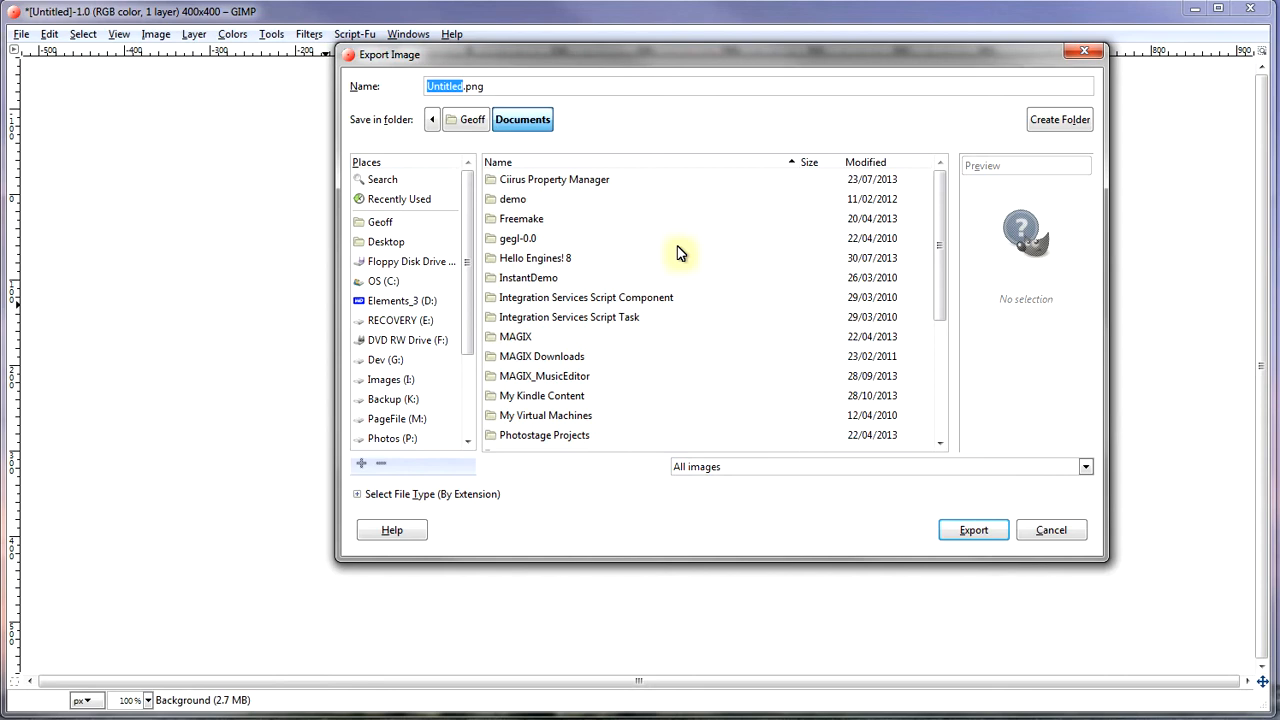
pyautogui.click(390, 283)
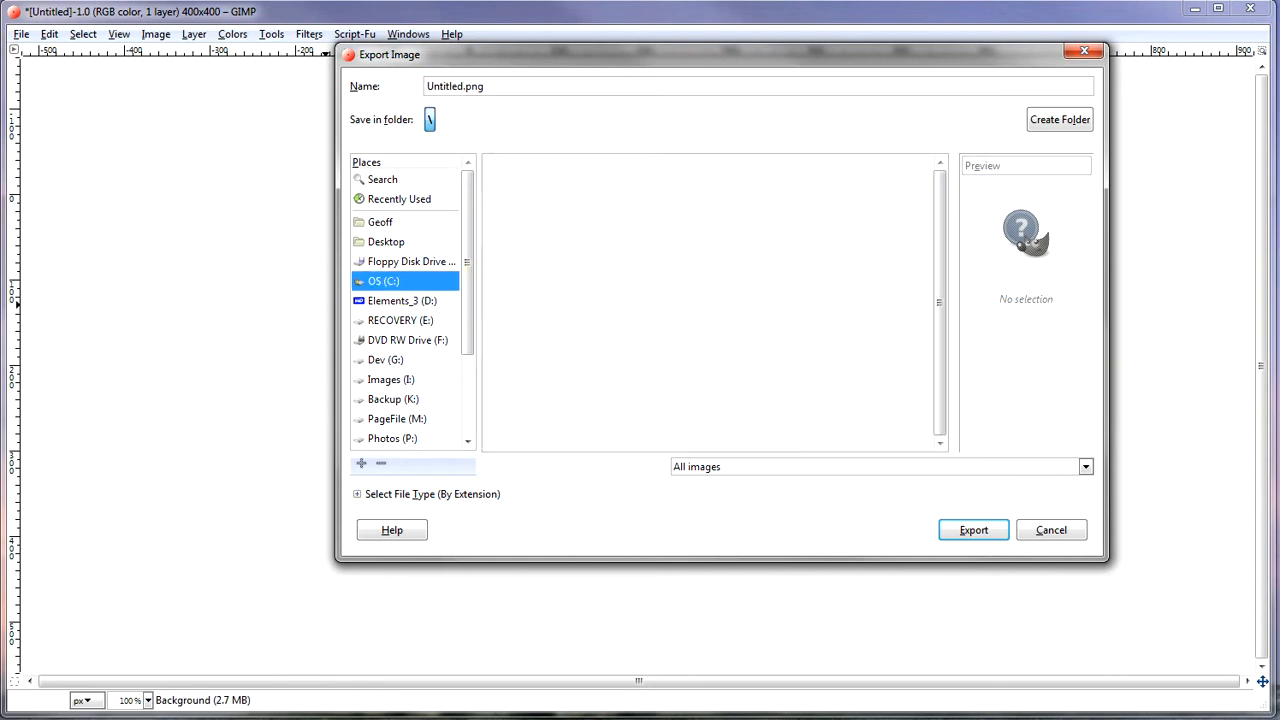
pyautogui.doubleClick(566, 436)
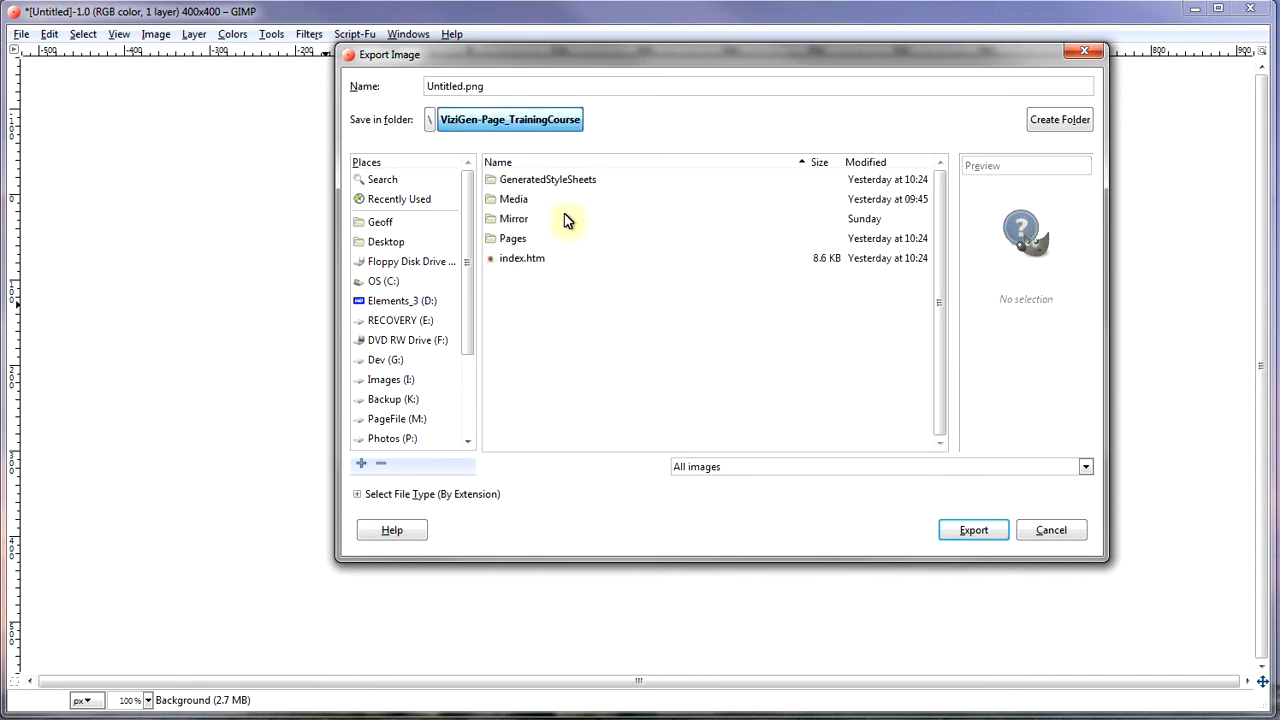
pyautogui.doubleClick(520, 200)
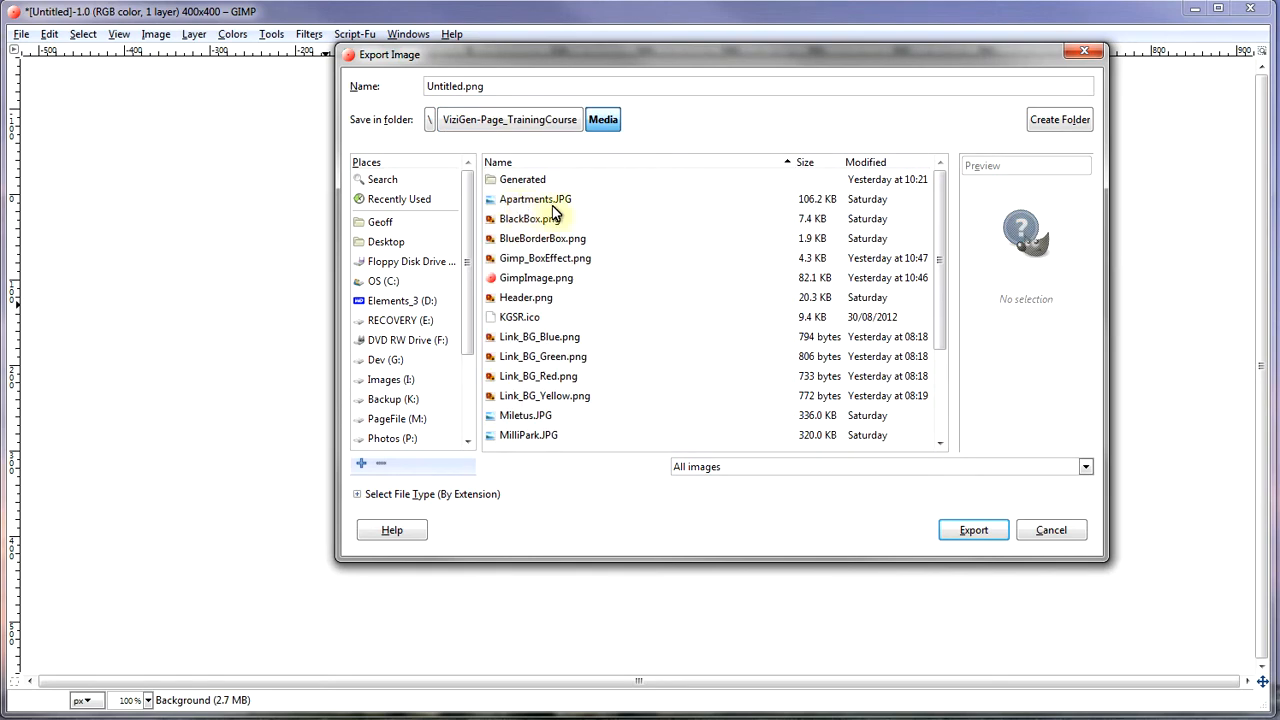
pyautogui.click(520, 281)
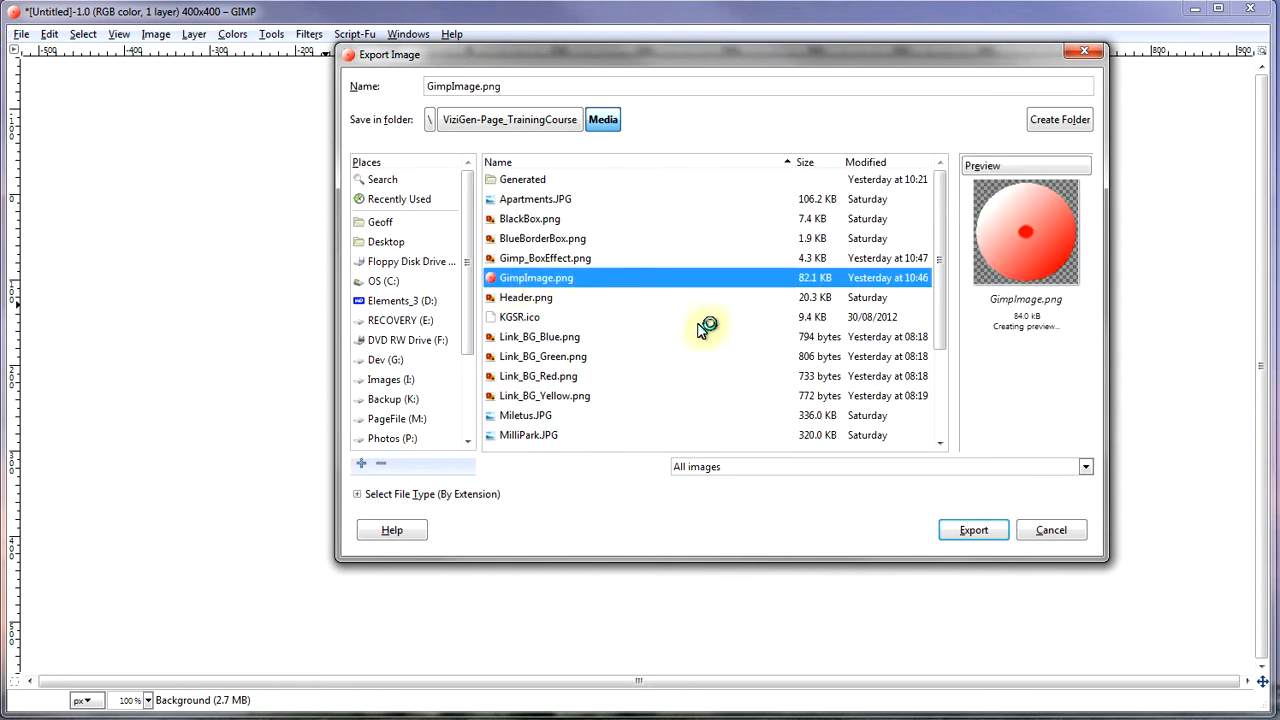
pyautogui.click(970, 532)
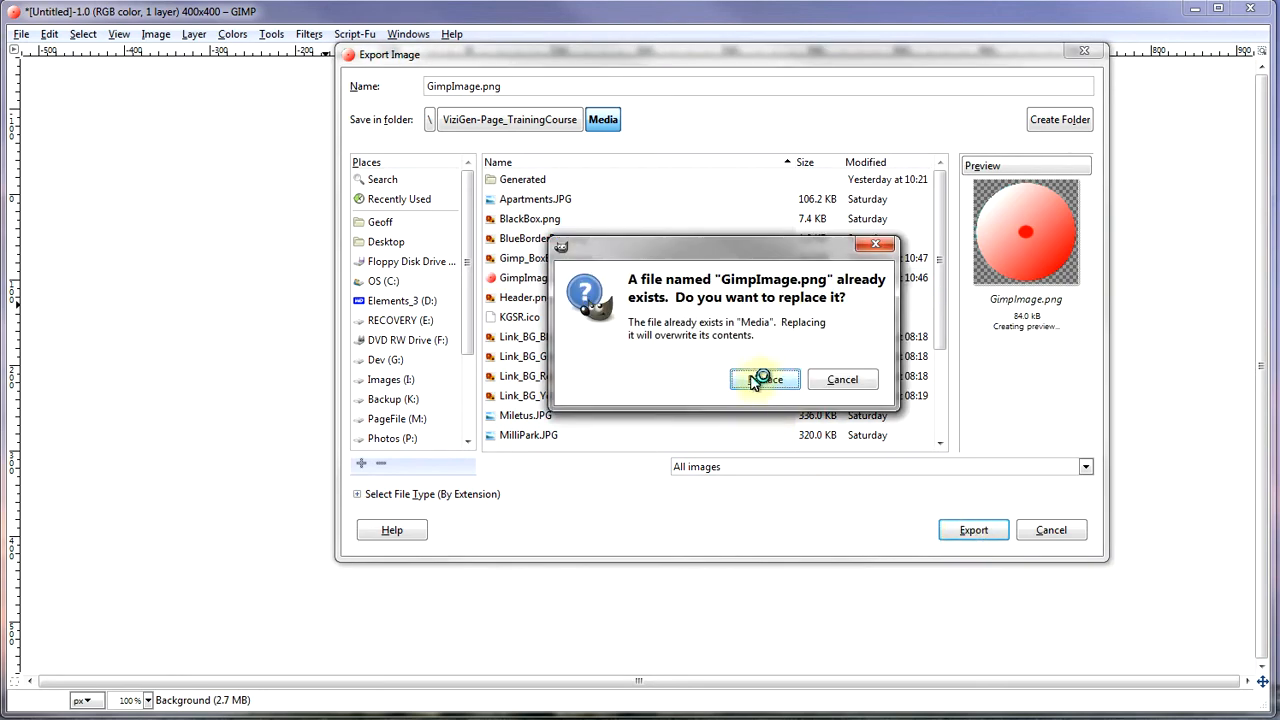
pyautogui.click(758, 382)
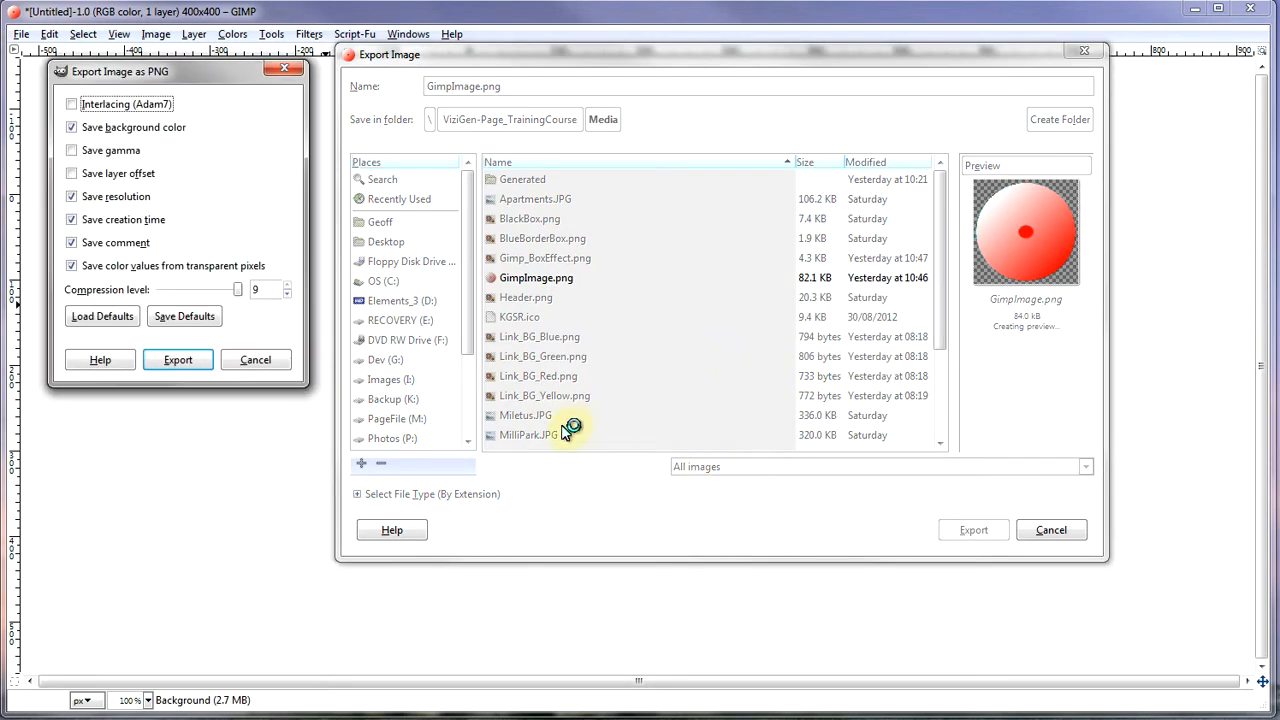
pyautogui.click(178, 361)
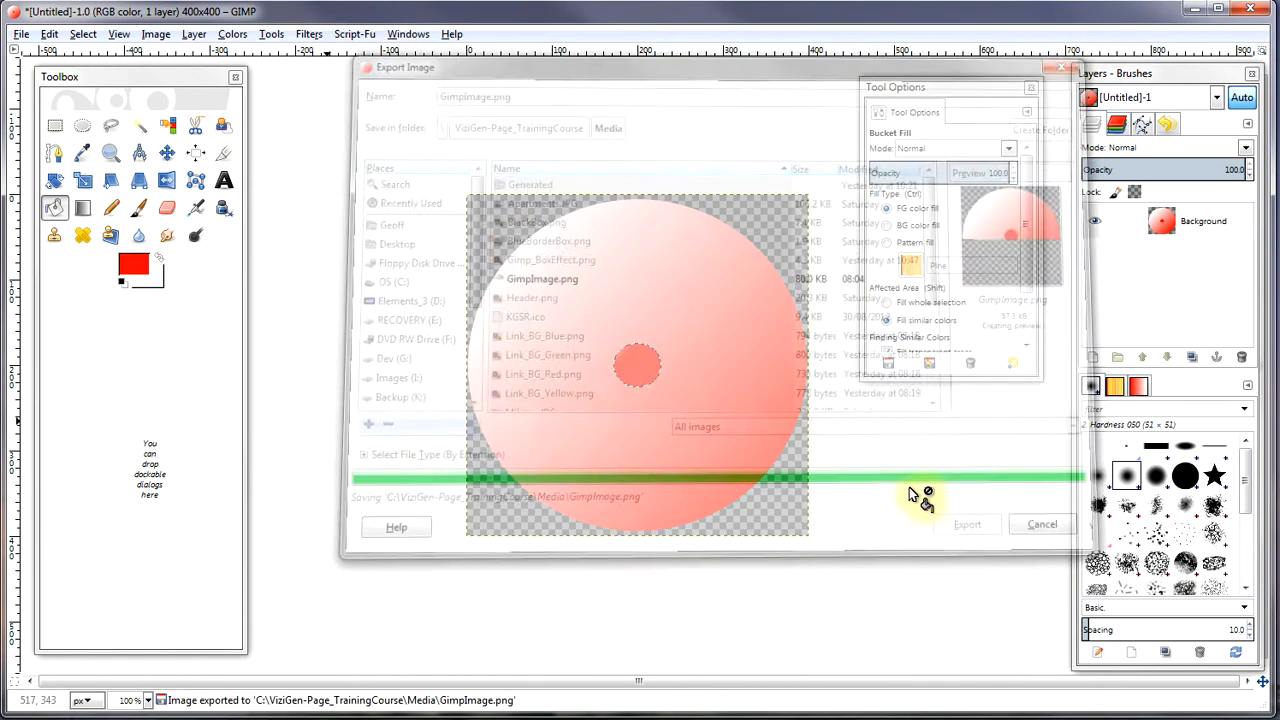
# - Switch to ViziGen-Page and create a 600 × 400 px box effect image with 20 px borders from GimpImage.png, overwriting Gimp_BoxEffect.png
pyautogui.click(1195, 12)
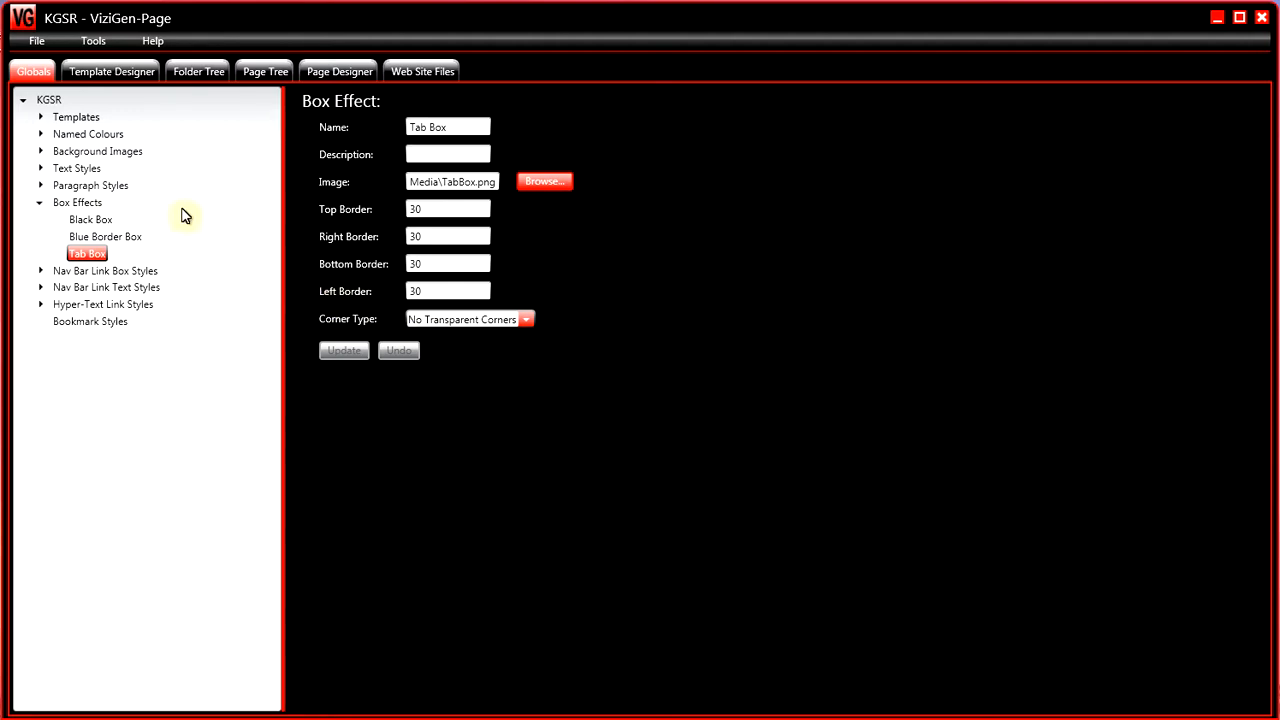
pyautogui.click(93, 42)
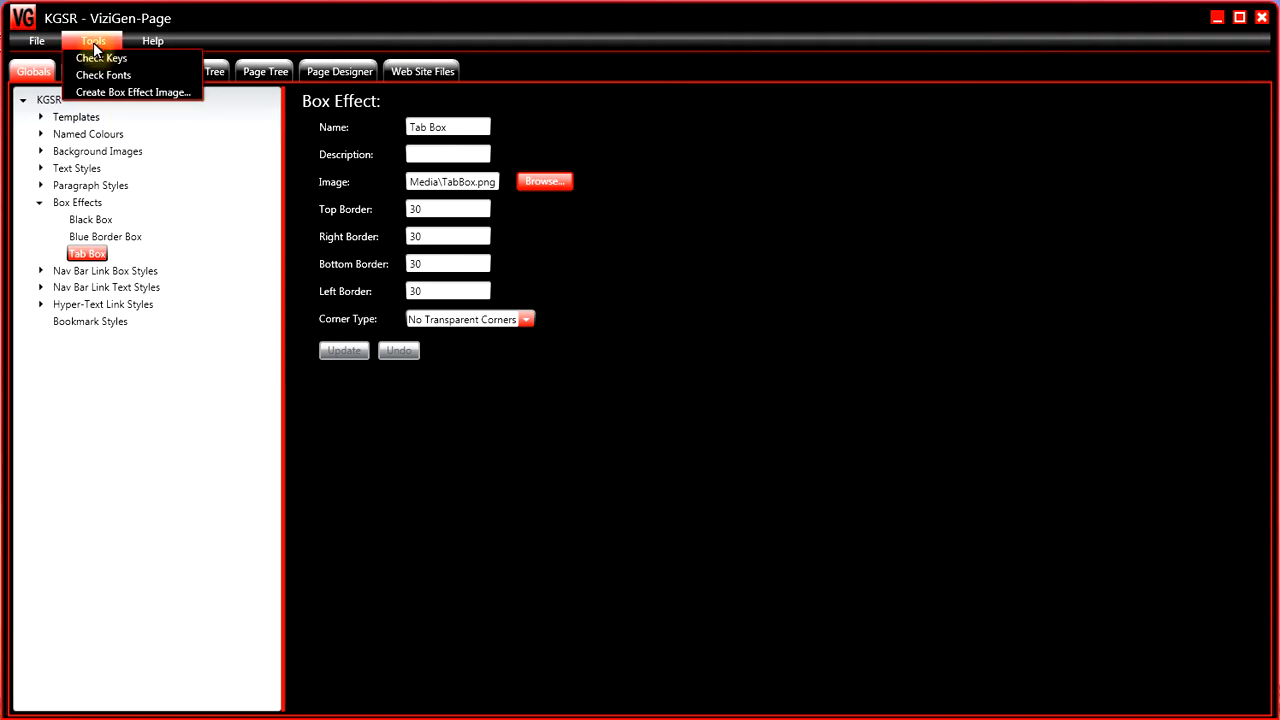
pyautogui.click(74, 94)
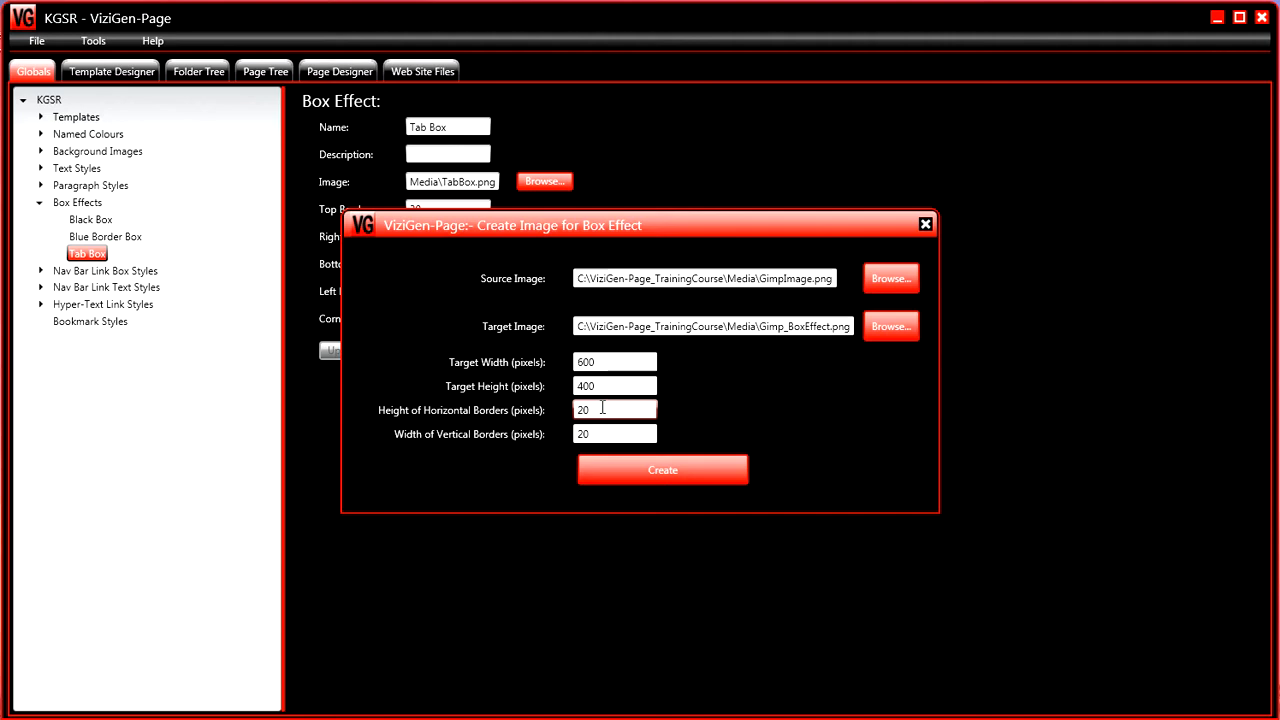
pyautogui.click(668, 468)
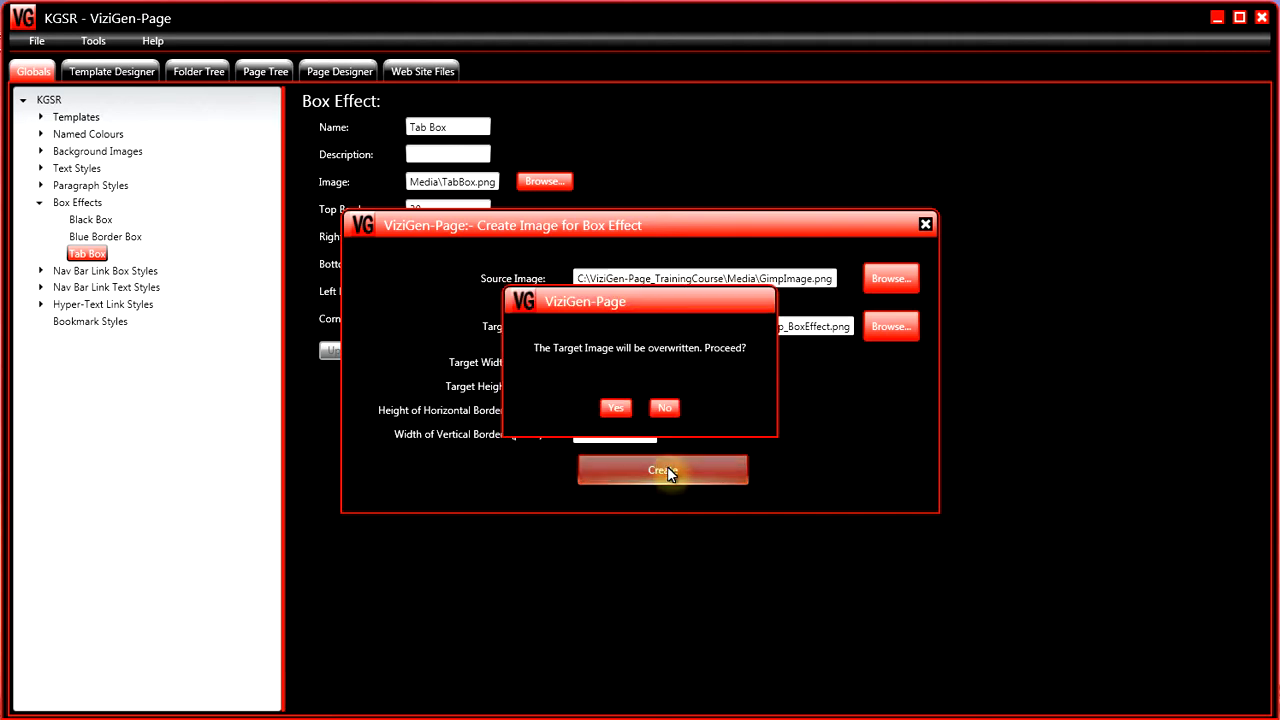
pyautogui.click(618, 408)
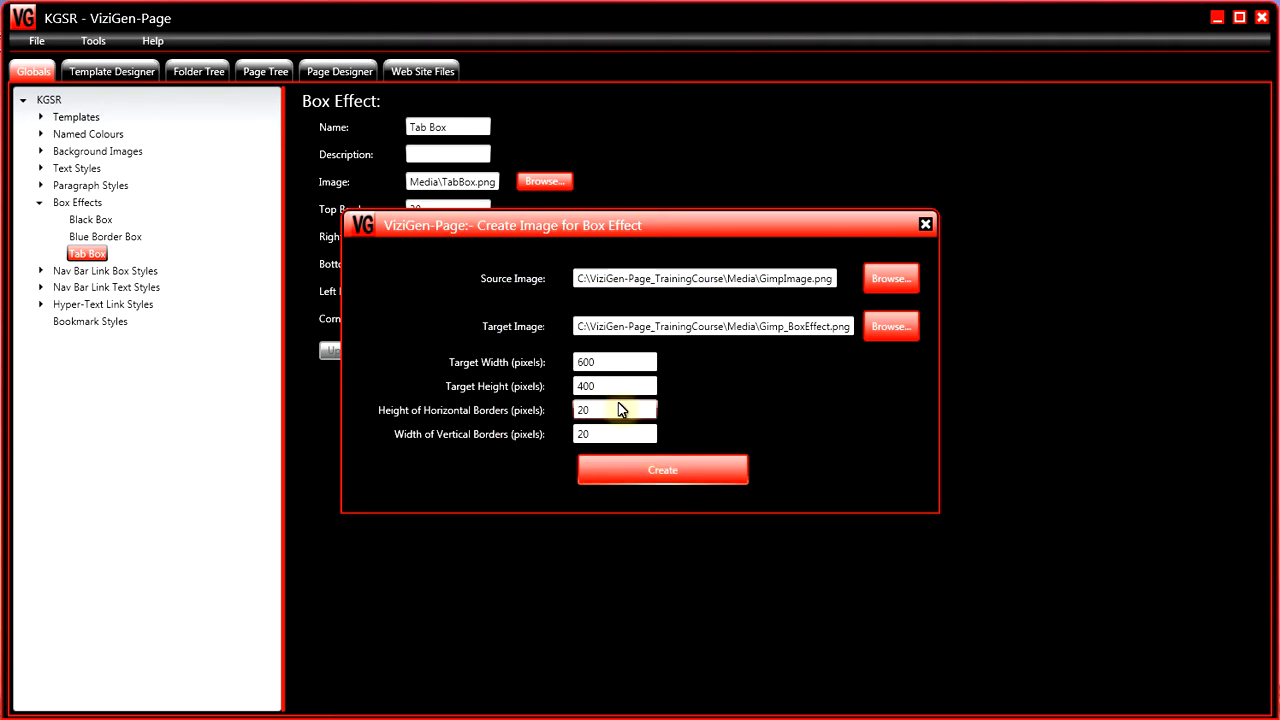
pyautogui.click(590, 282)
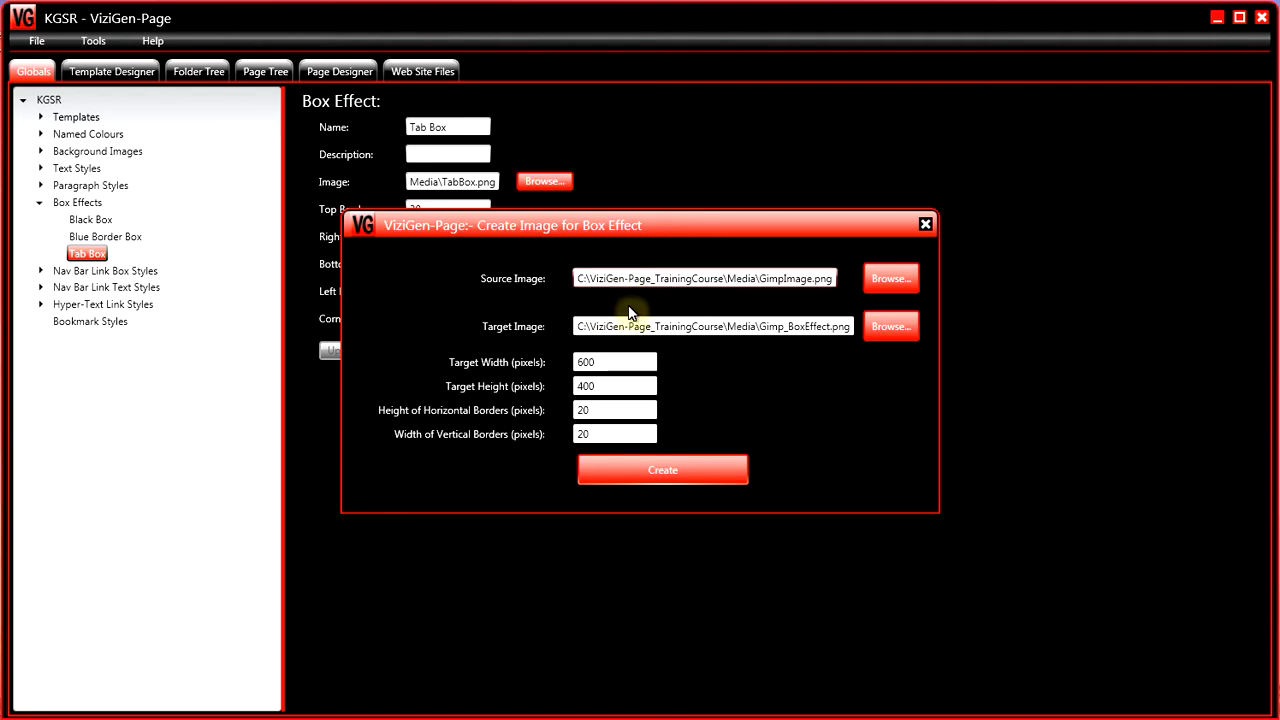
pyautogui.click(682, 330)
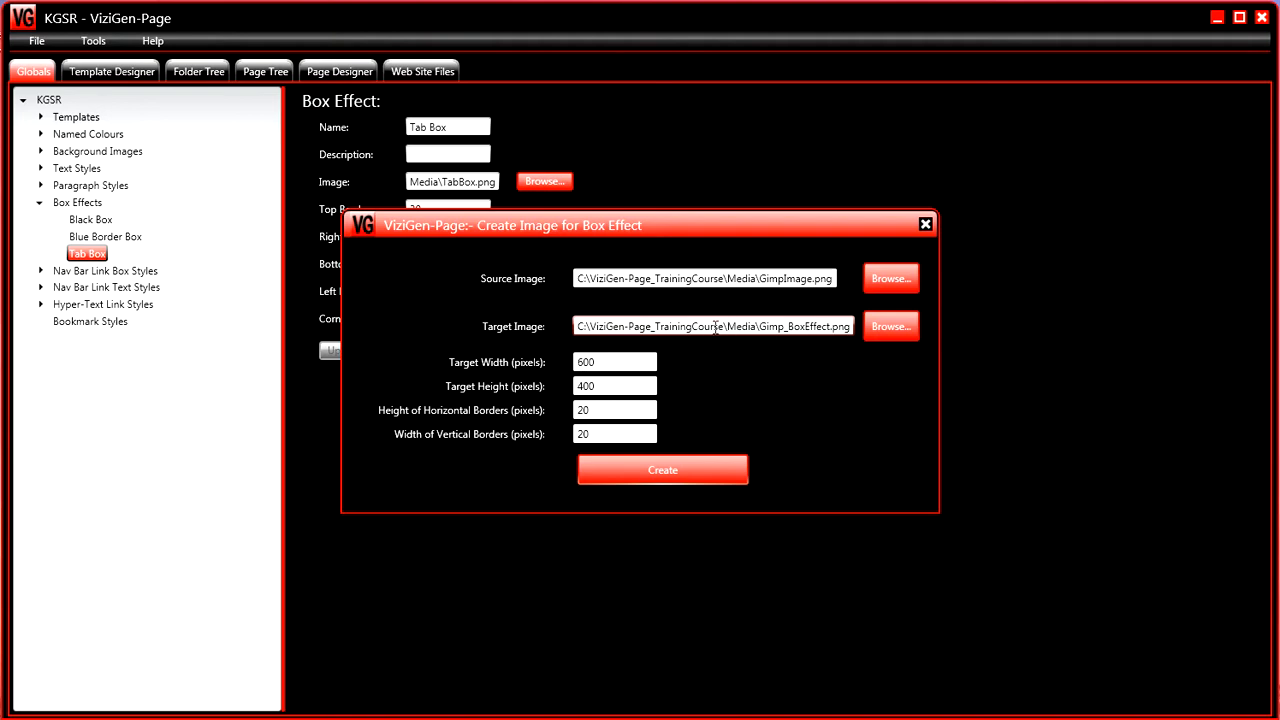
# - Browse to C:\ViziGen-Page_TrainingCourse\Media in Windows Explorer and inspect GimpImage.png and Gimp_BoxEffect.png
pyautogui.press('super+e')
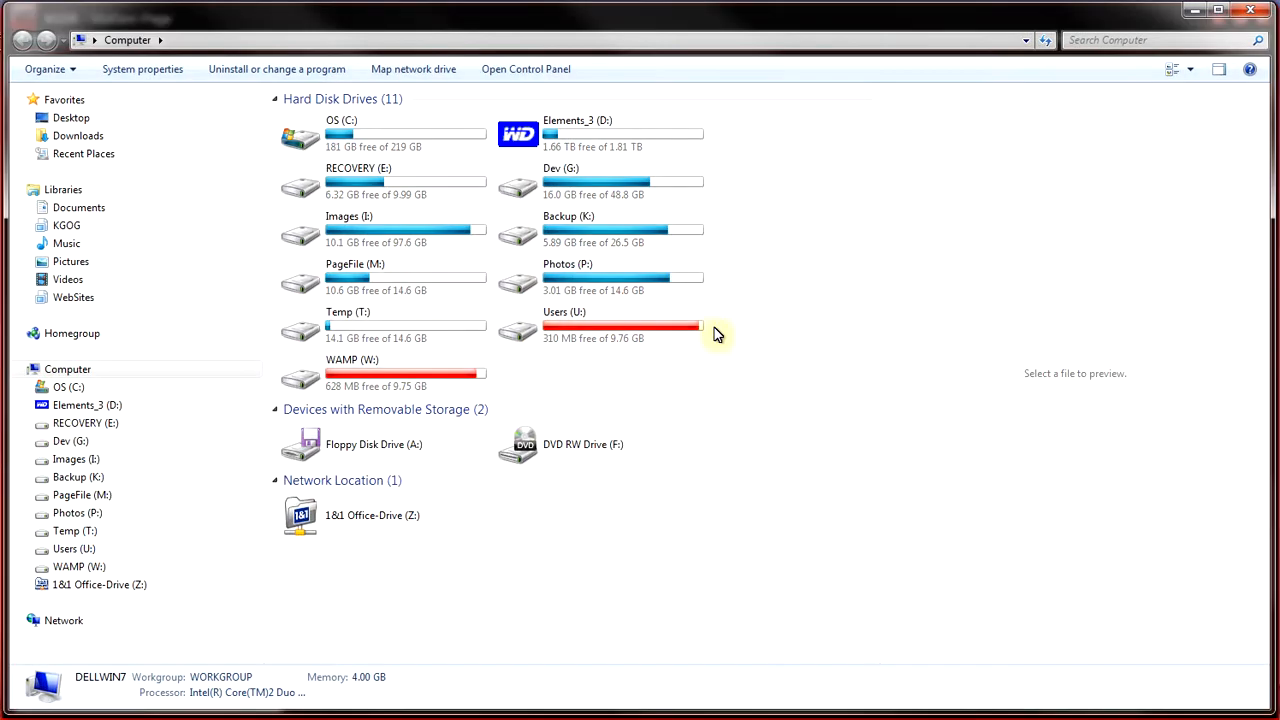
pyautogui.doubleClick(337, 132)
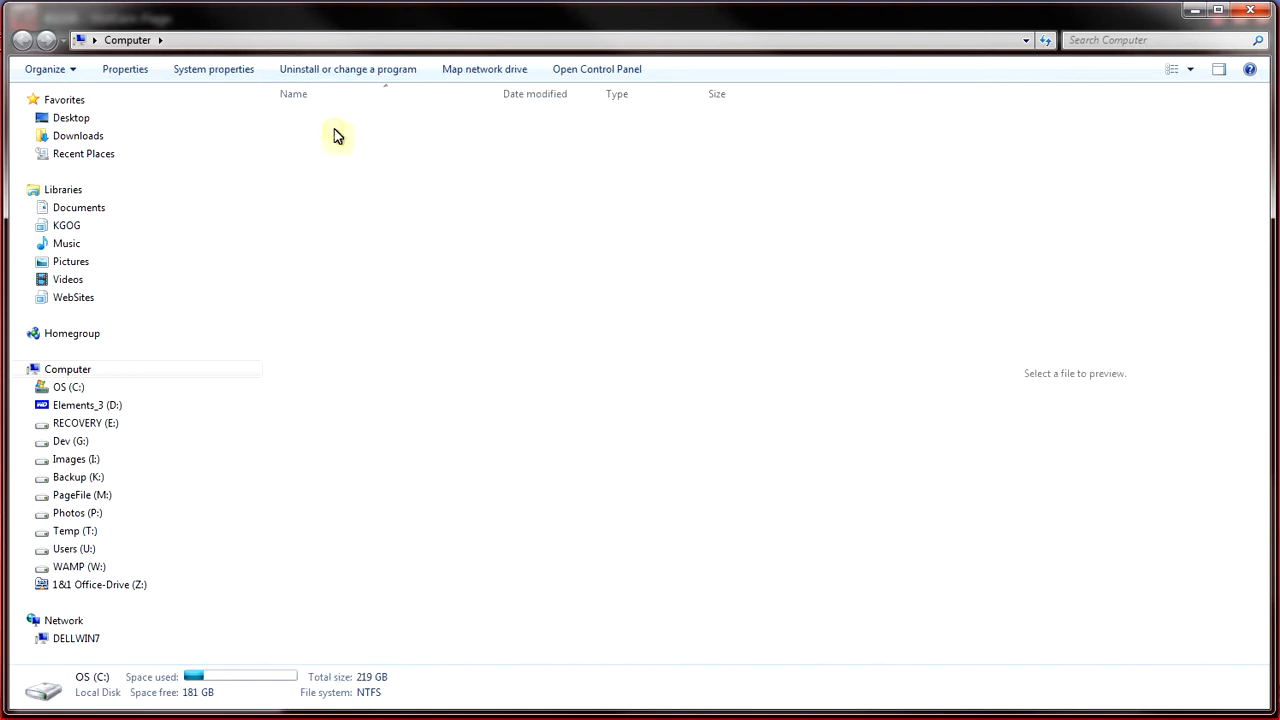
pyautogui.doubleClick(364, 390)
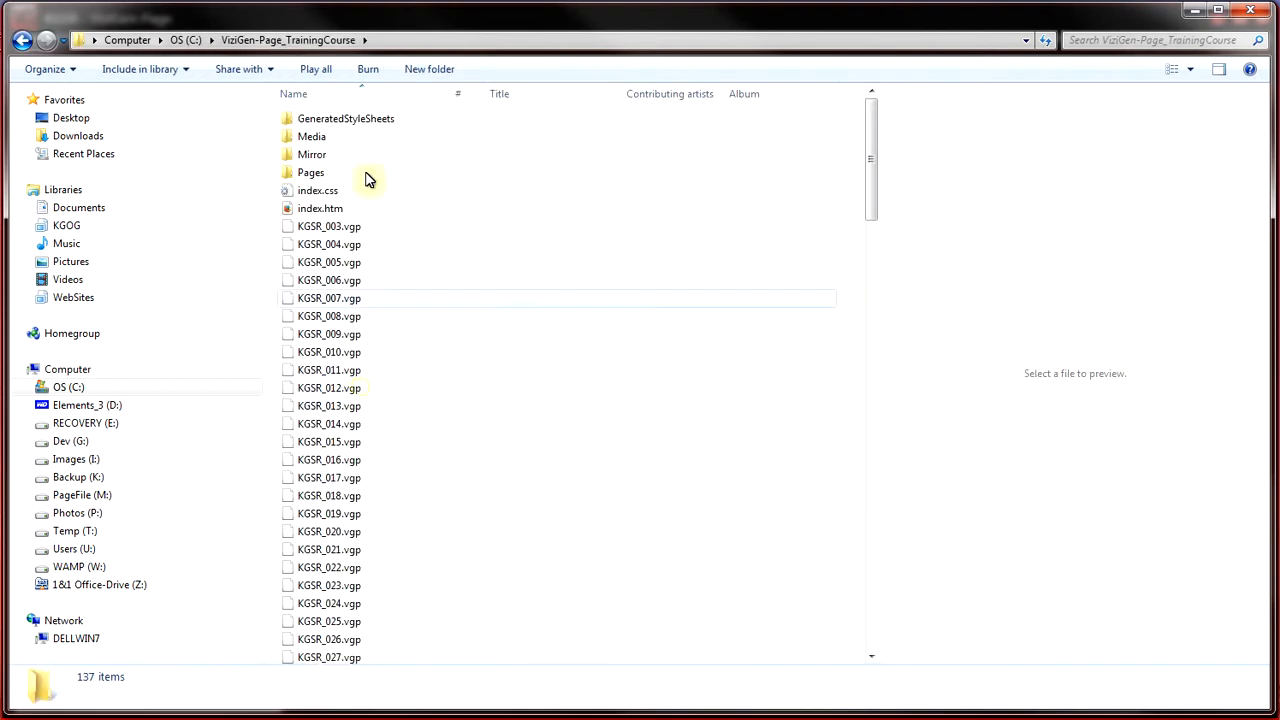
pyautogui.doubleClick(311, 136)
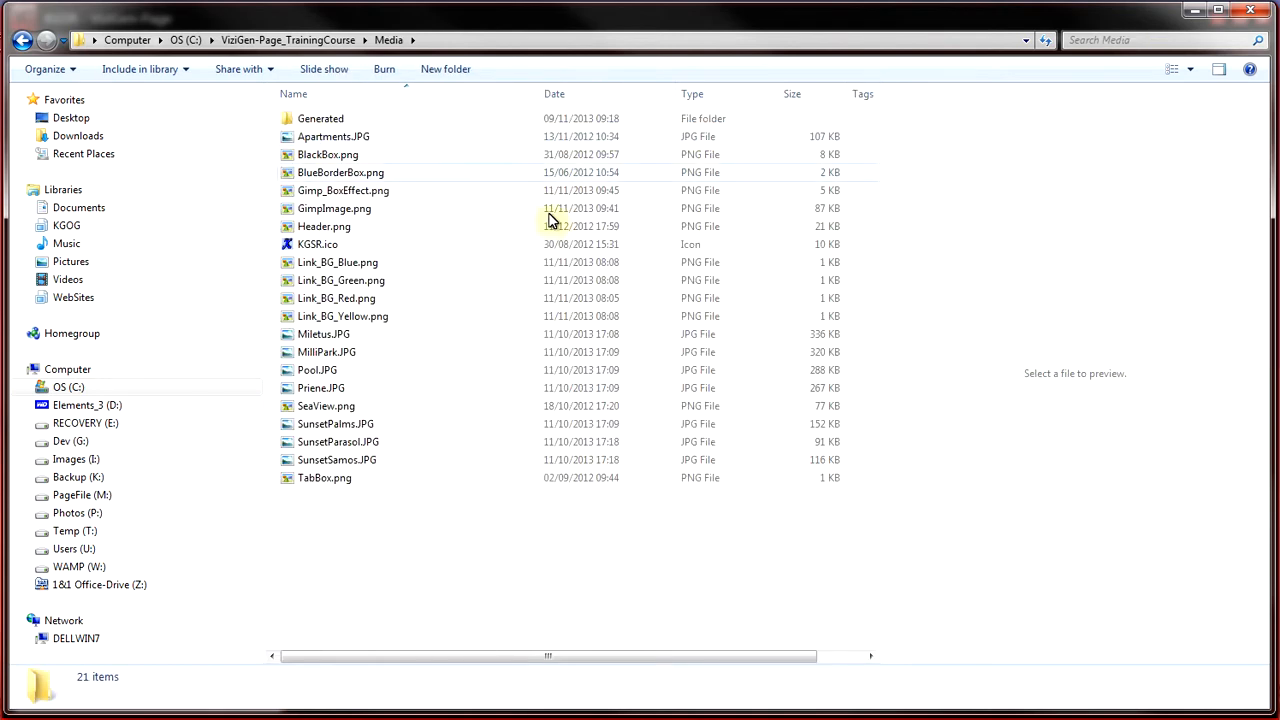
pyautogui.click(347, 212)
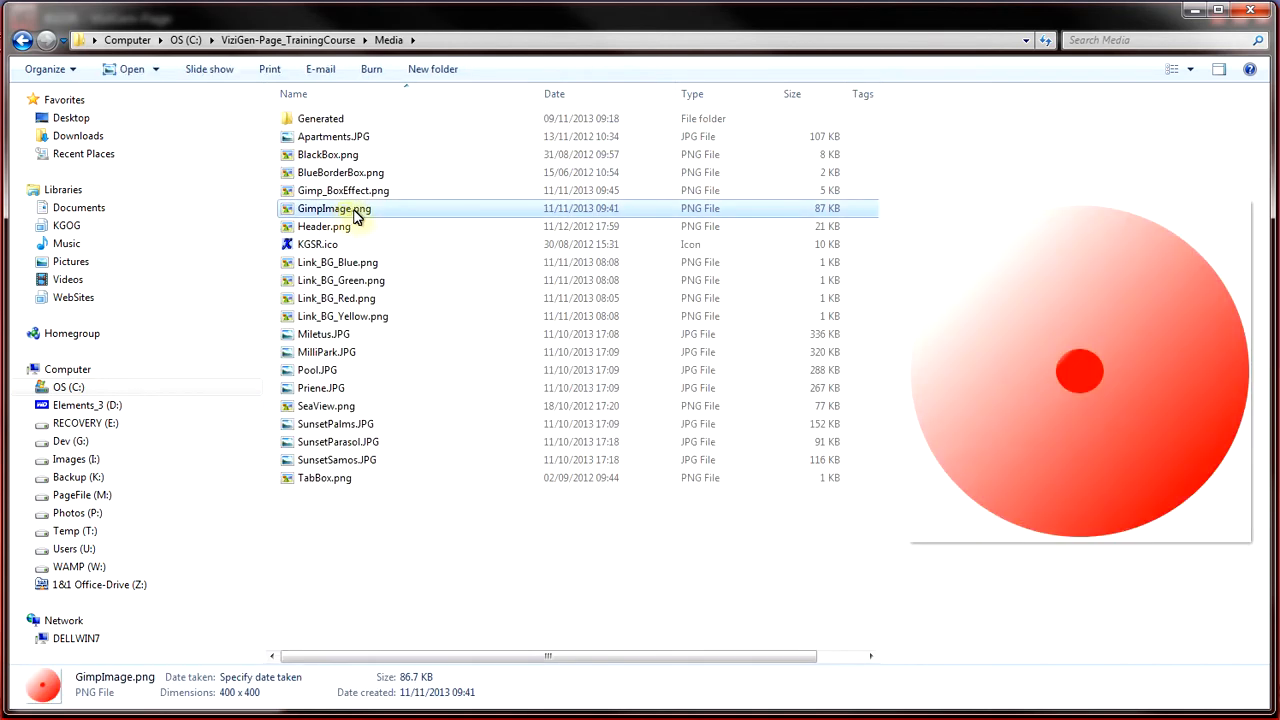
pyautogui.click(348, 196)
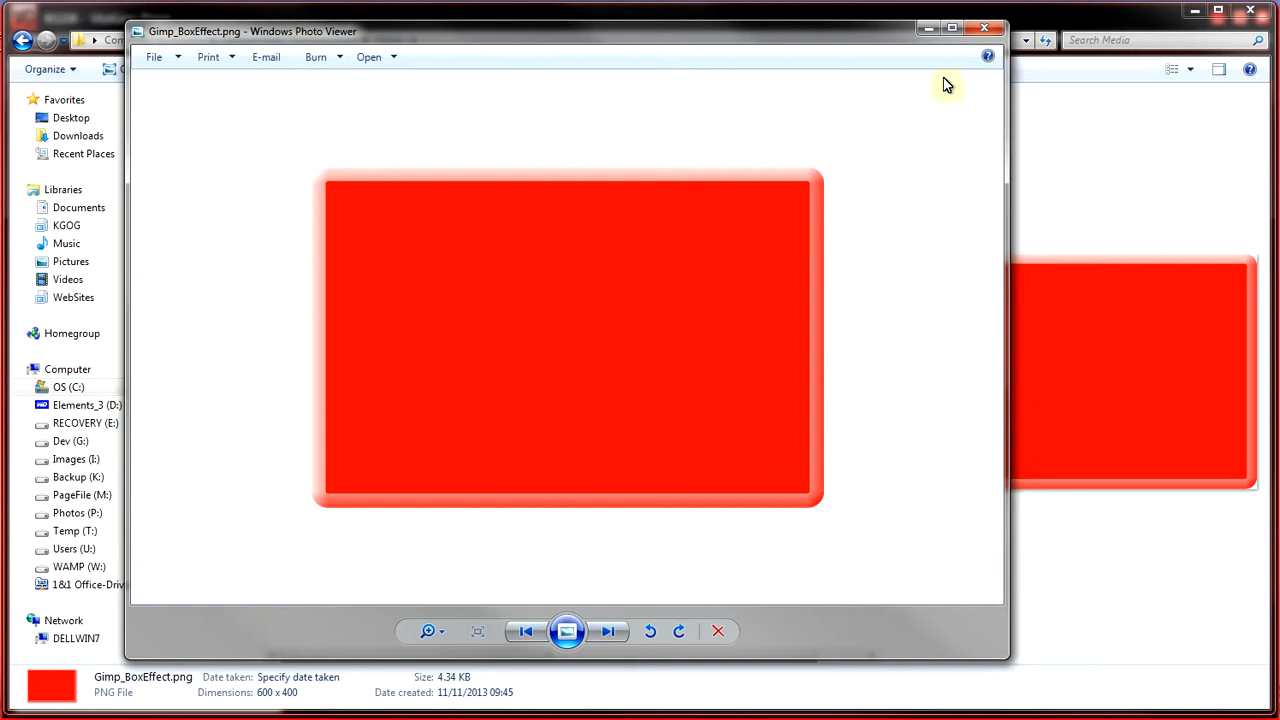
pyautogui.click(928, 28)
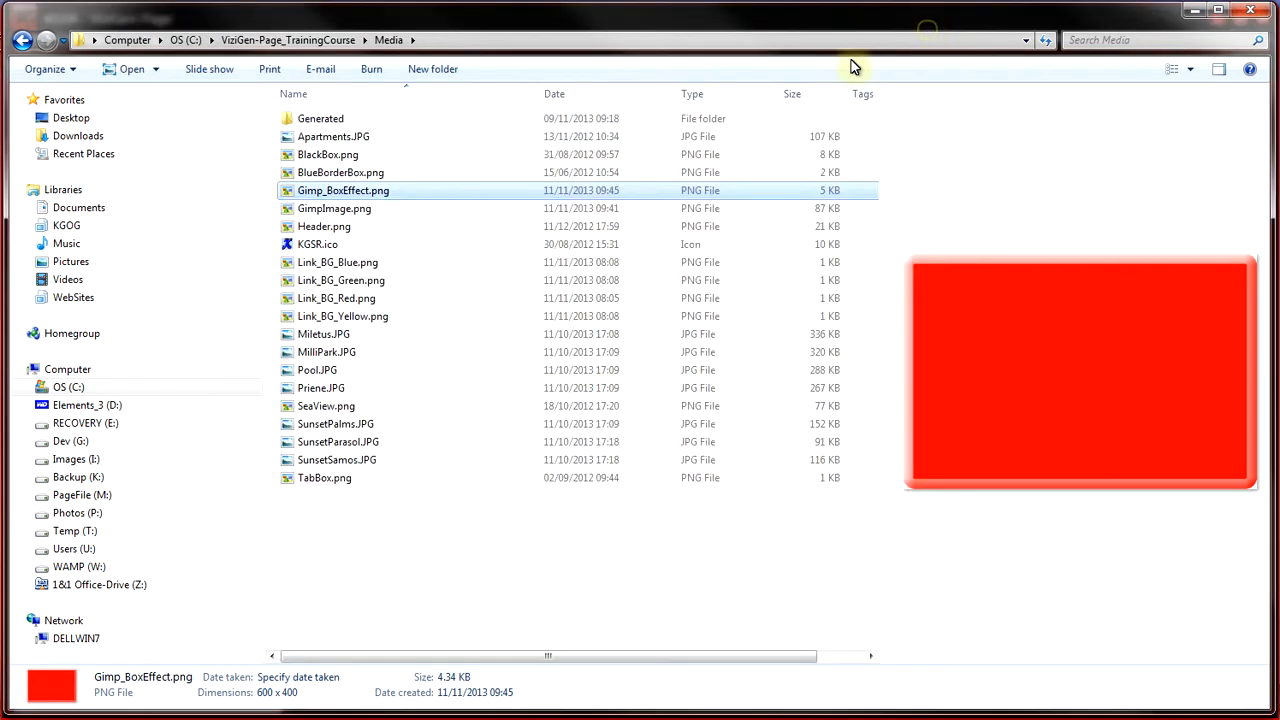
pyautogui.click(1192, 11)
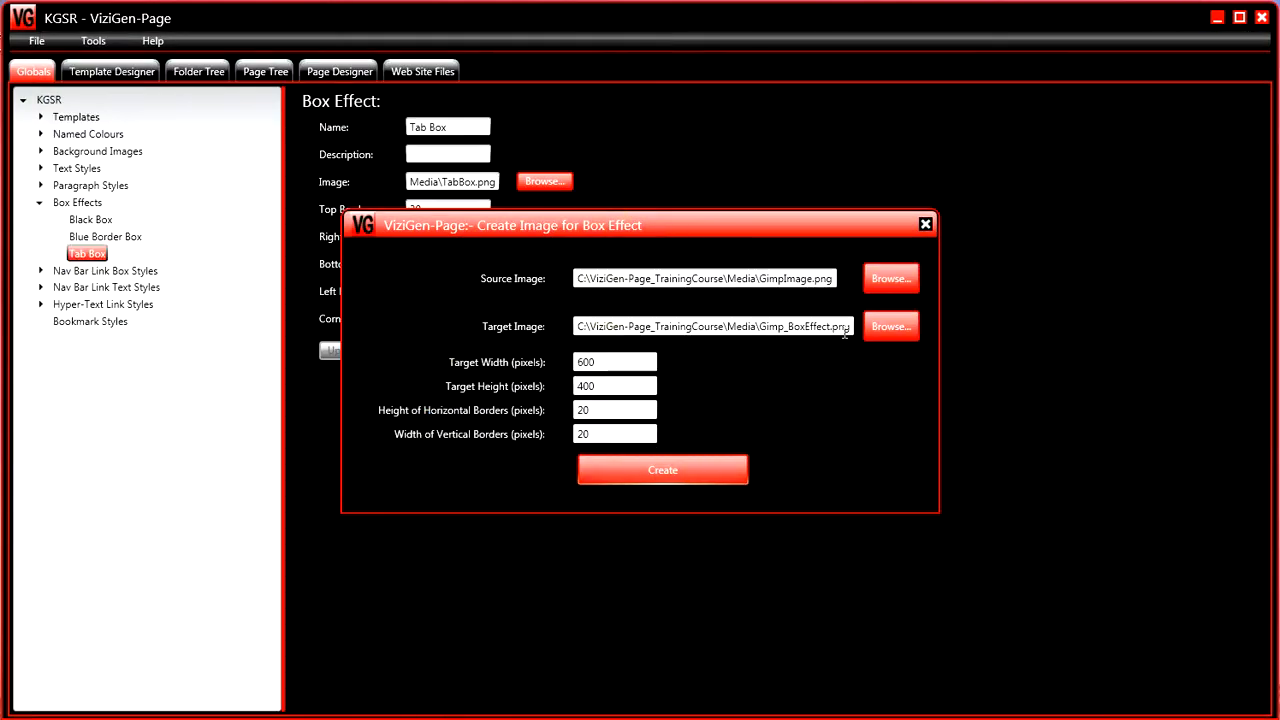
# - Close the image creation dialog and start a new box effect named Red Box that uses Gimp_BoxEffect.png from the Media folder
pyautogui.click(925, 226)
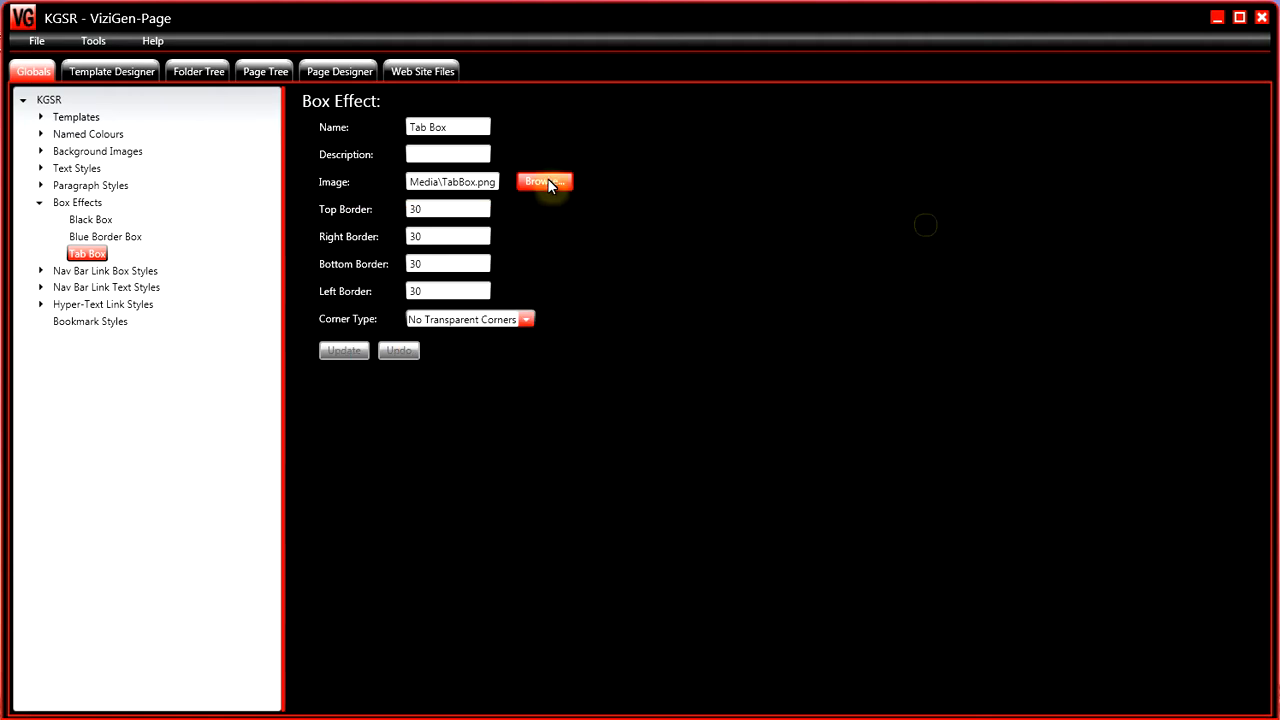
pyautogui.click(82, 205)
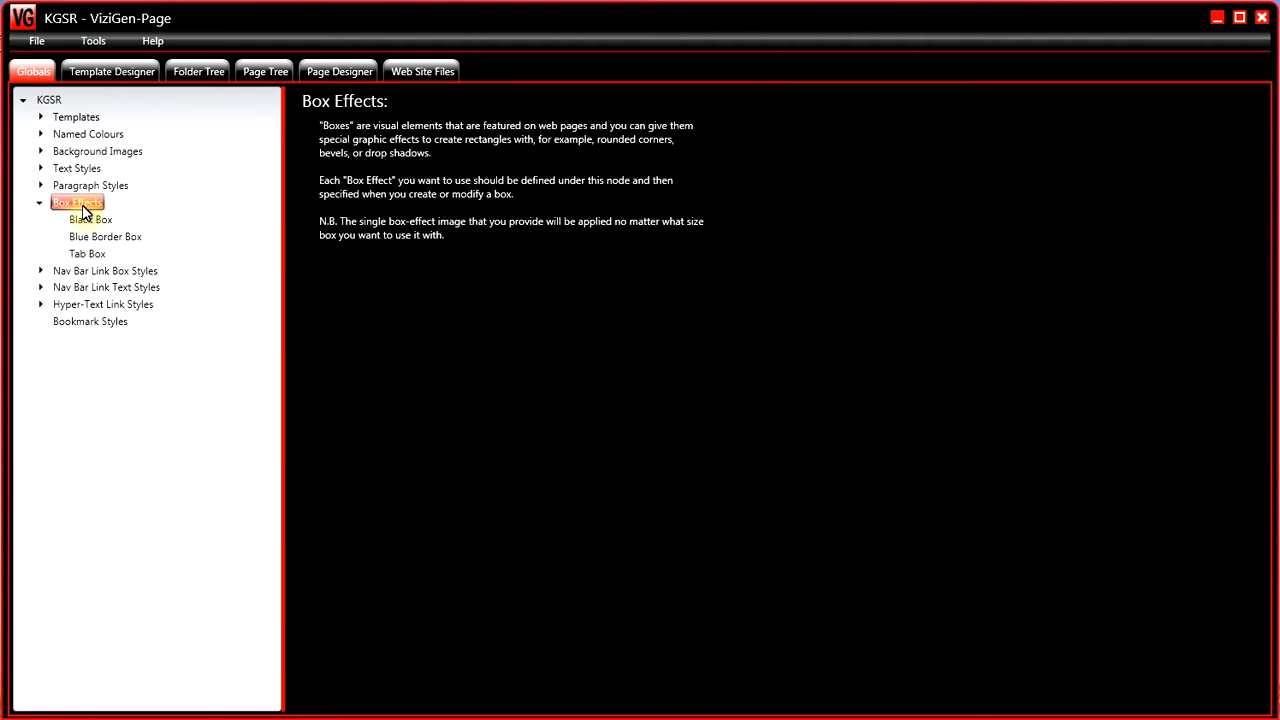
pyautogui.rightClick(82, 205)
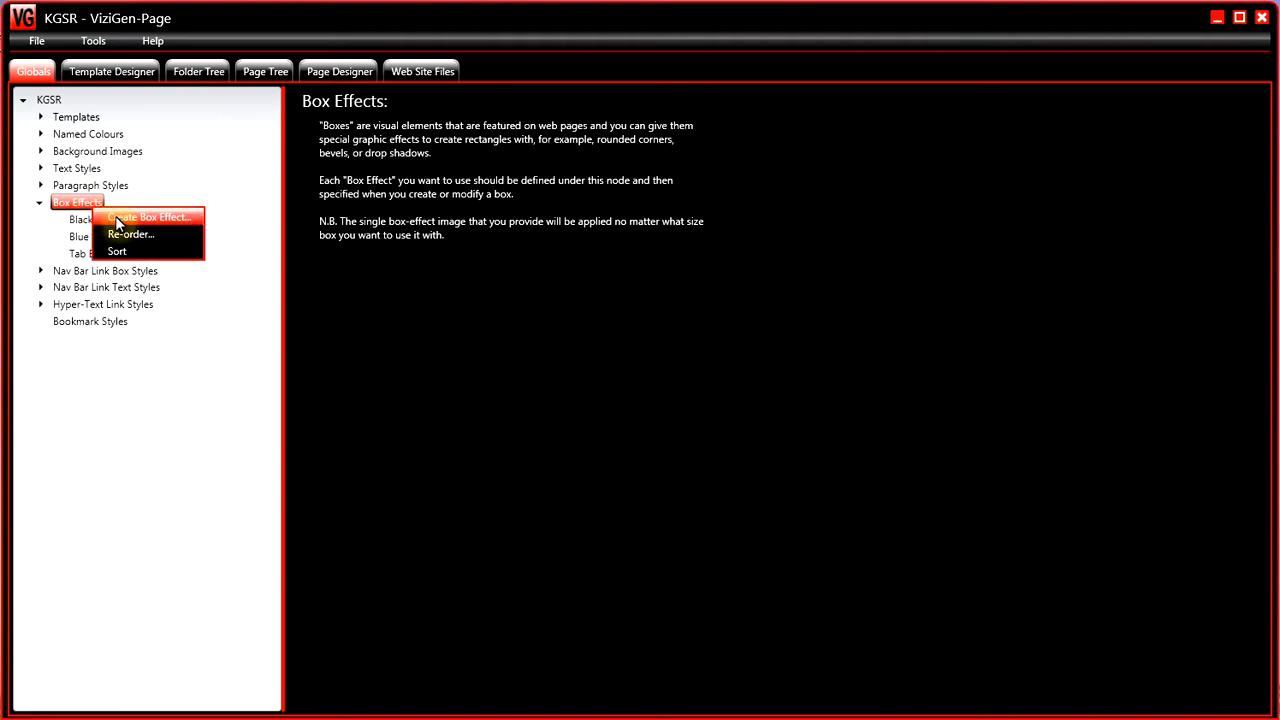
pyautogui.click(116, 218)
pyautogui.click(440, 130)
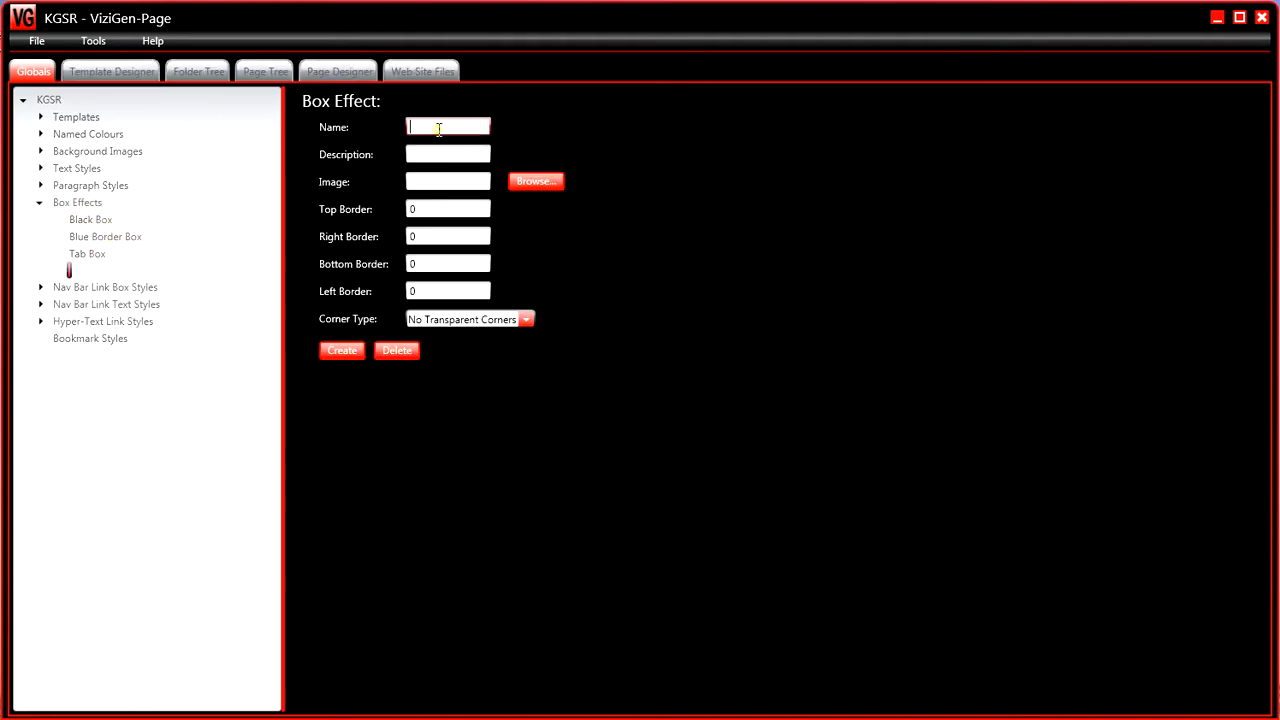
pyautogui.write('Red Box')
pyautogui.click(556, 180)
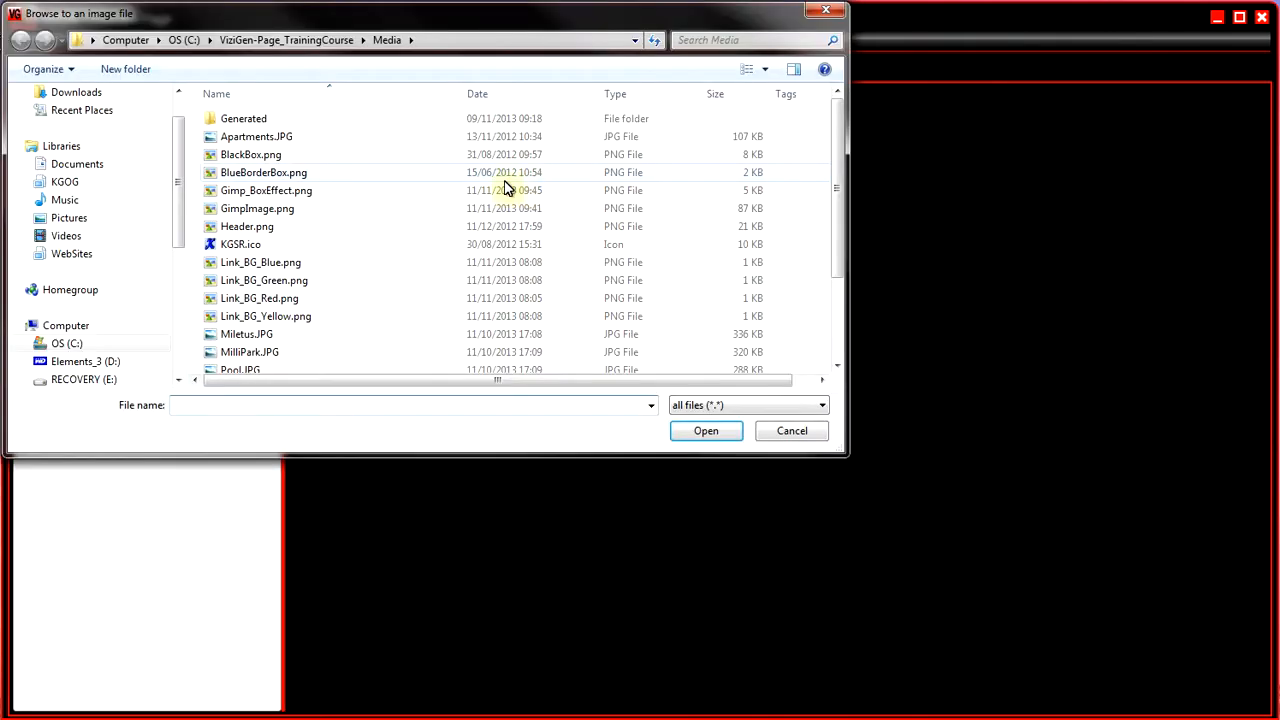
pyautogui.click(272, 194)
pyautogui.click(705, 433)
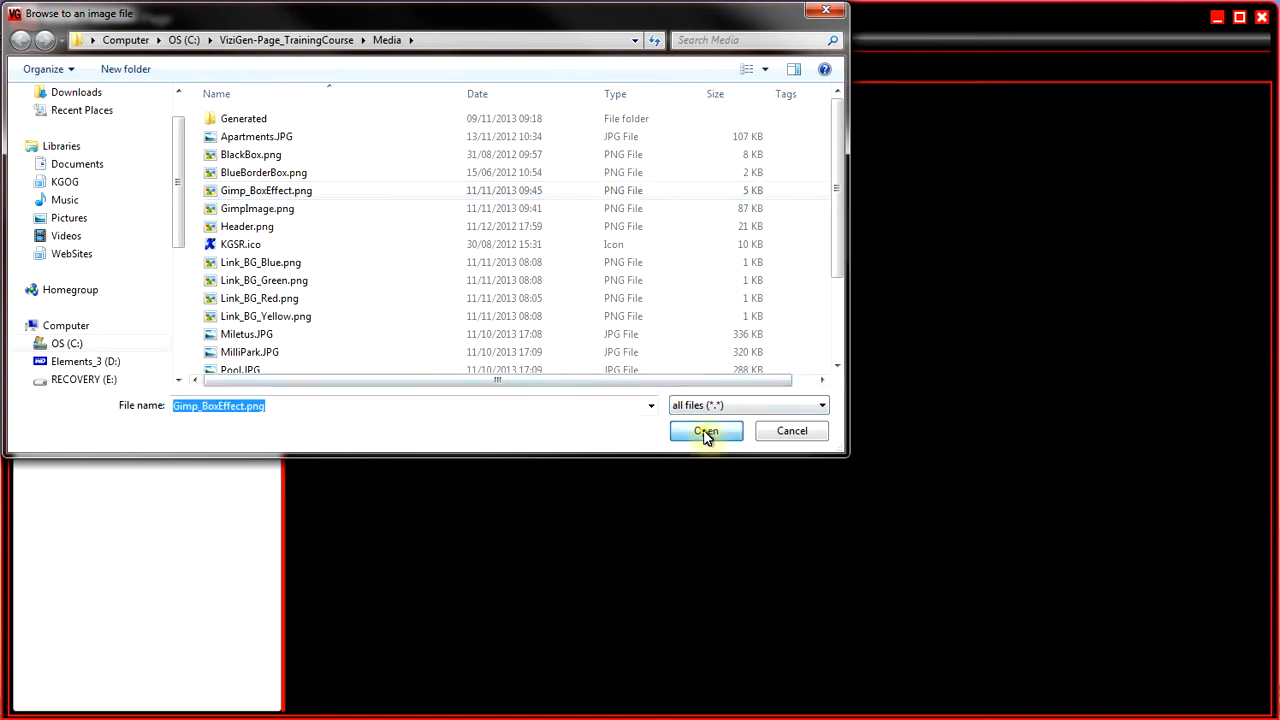
# - Set the top, right, bottom and left borders of the Red Box effect to 30 each
pyautogui.click(450, 209)
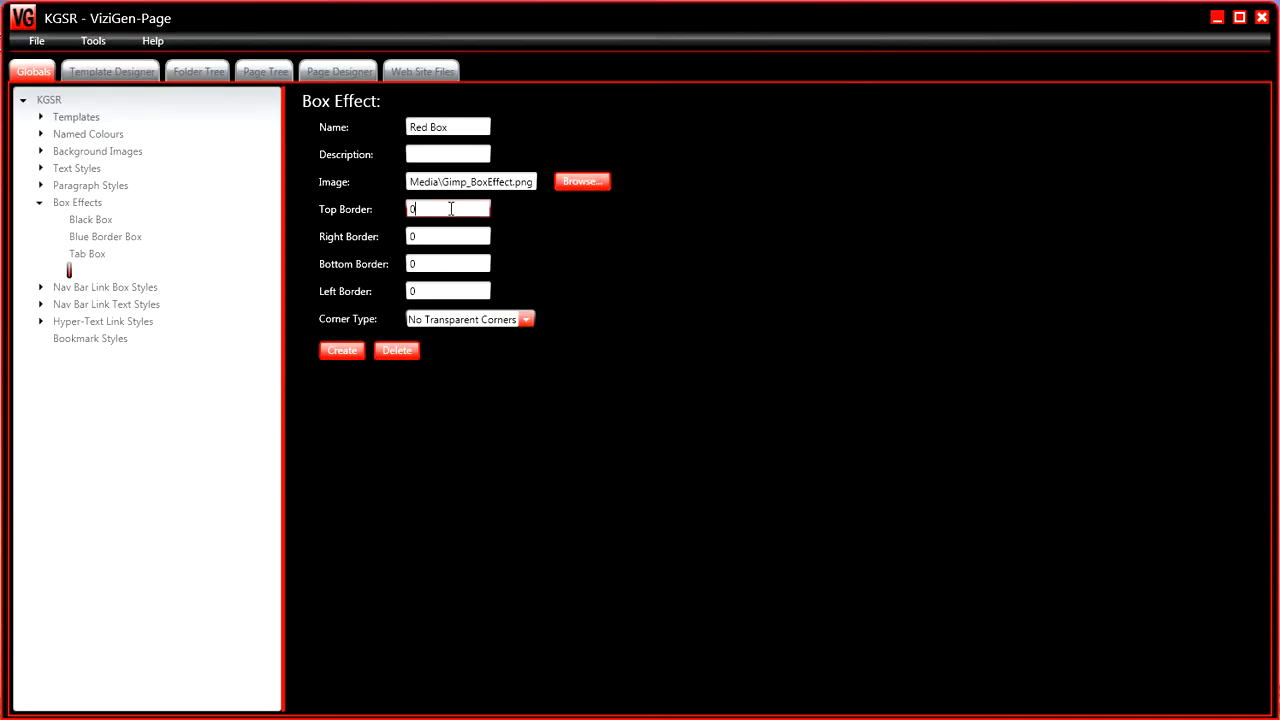
pyautogui.write('3')
pyautogui.click(447, 235)
pyautogui.write('3')
pyautogui.click(437, 264)
pyautogui.write('3')
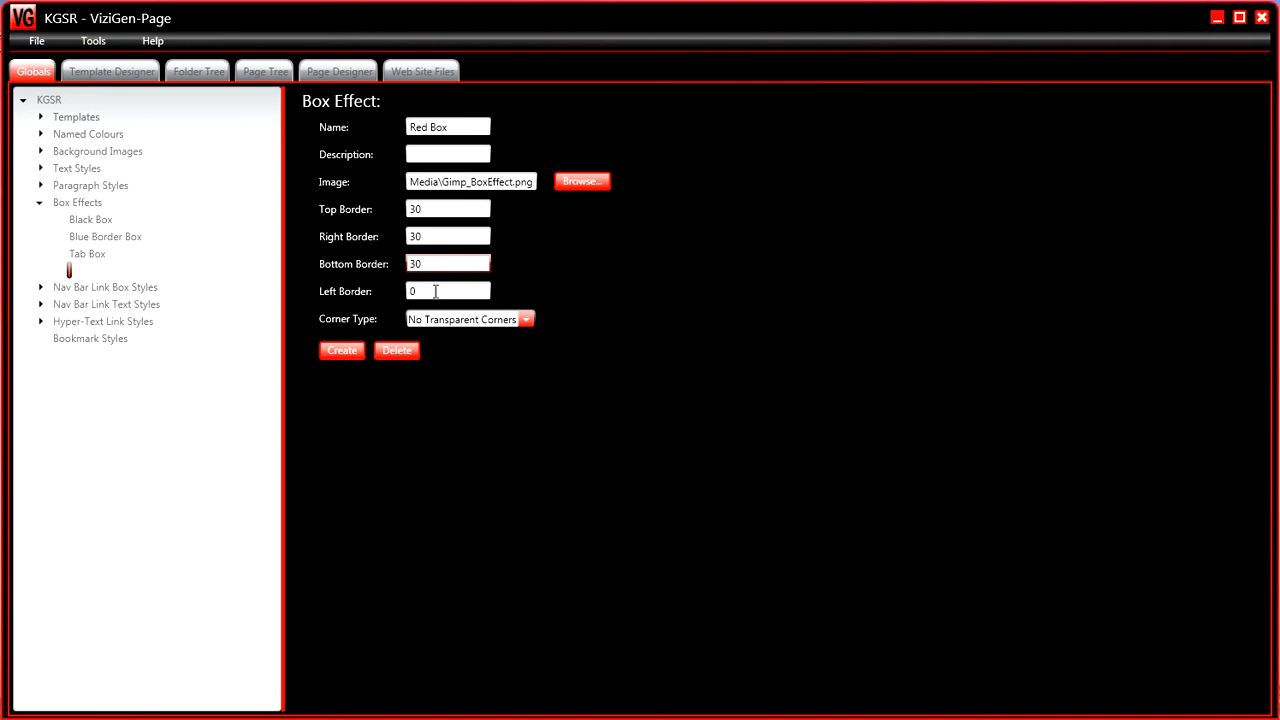
pyautogui.click(437, 291)
pyautogui.write('3')
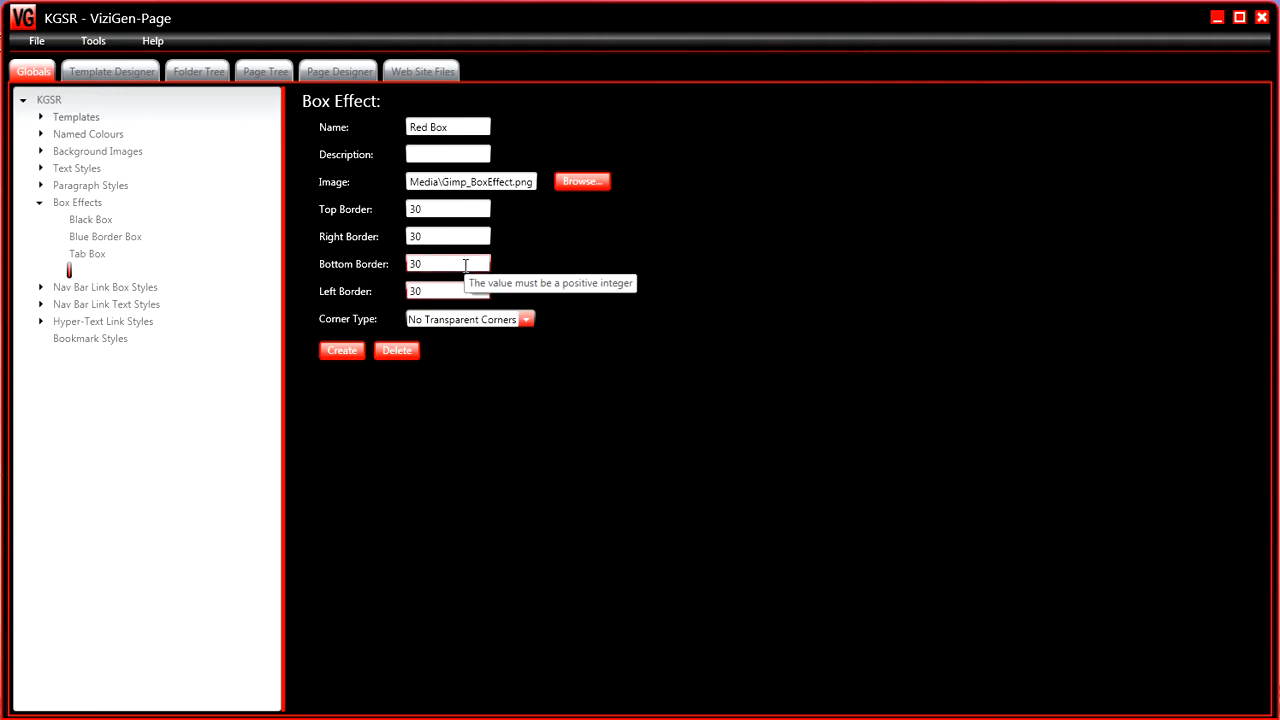
# - Set the Red Box corner type to All Corners Transparent and create the box effect
pyautogui.click(526, 320)
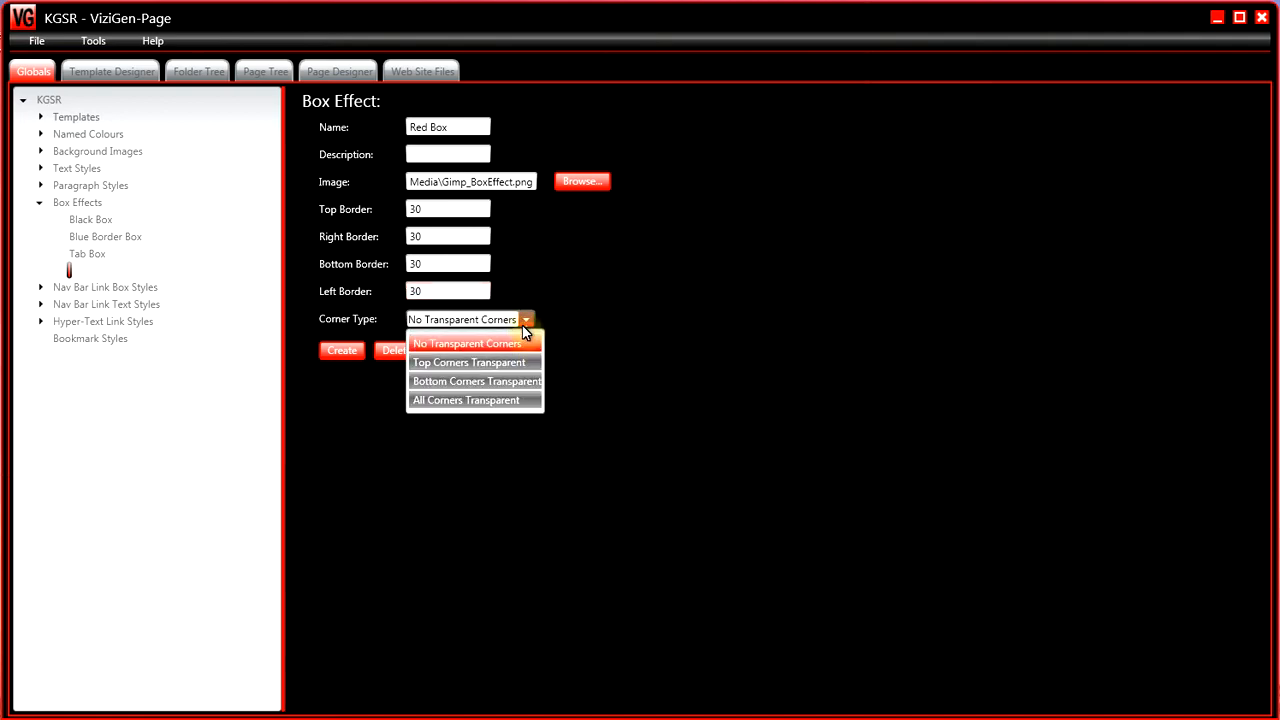
pyautogui.click(468, 400)
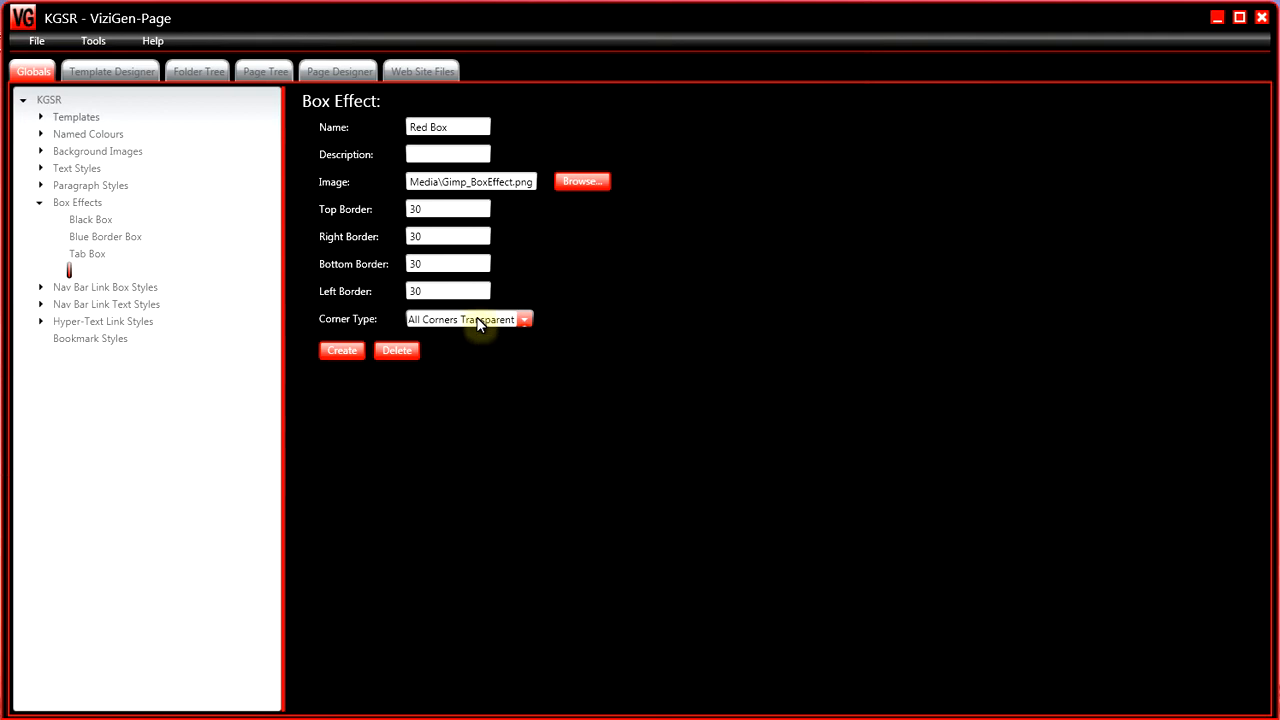
pyautogui.click(346, 353)
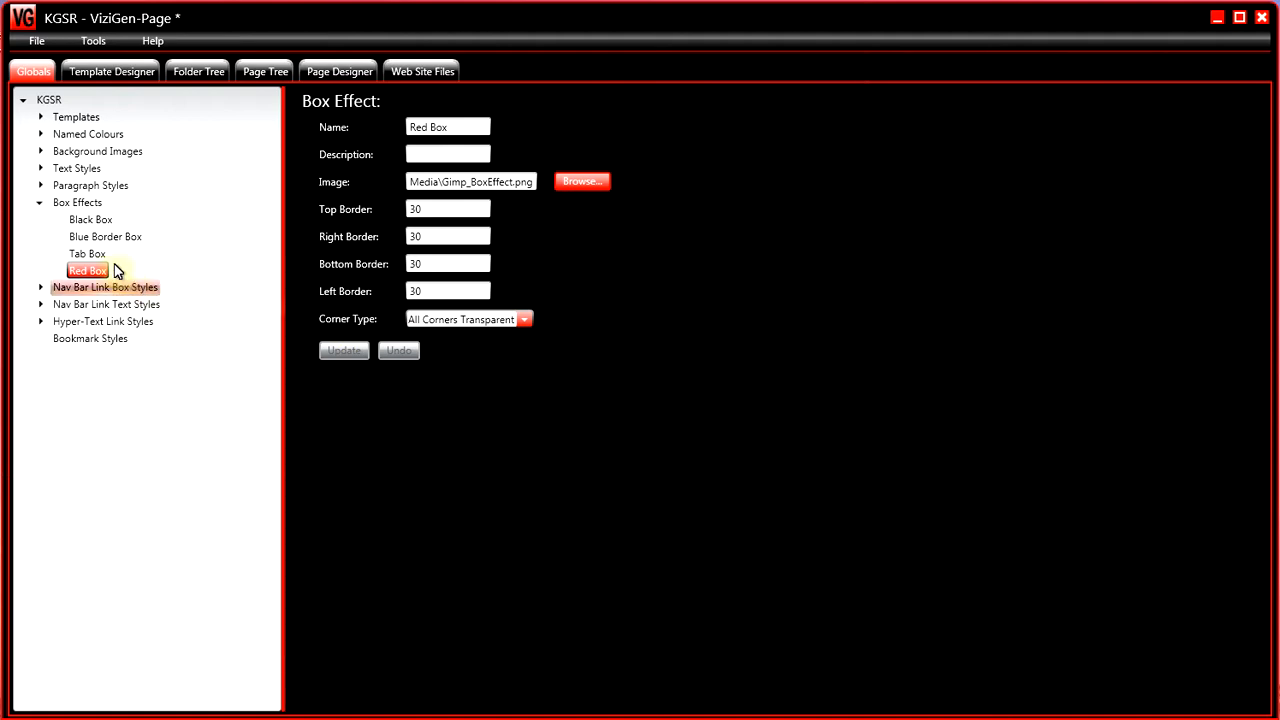
# - Create a page named x with the file name x.htm in the Pages folder of the folder tree, keeping the Resort template
pyautogui.click(191, 76)
pyautogui.click(24, 100)
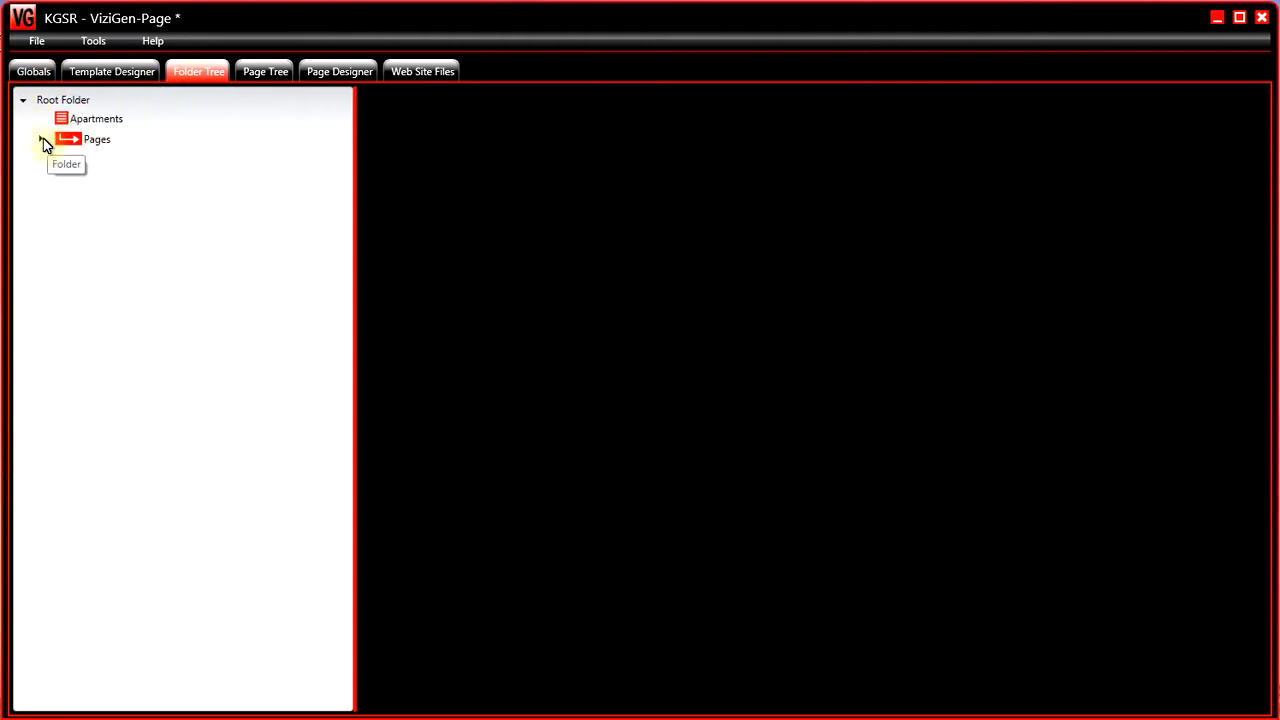
pyautogui.click(41, 139)
pyautogui.rightClick(66, 145)
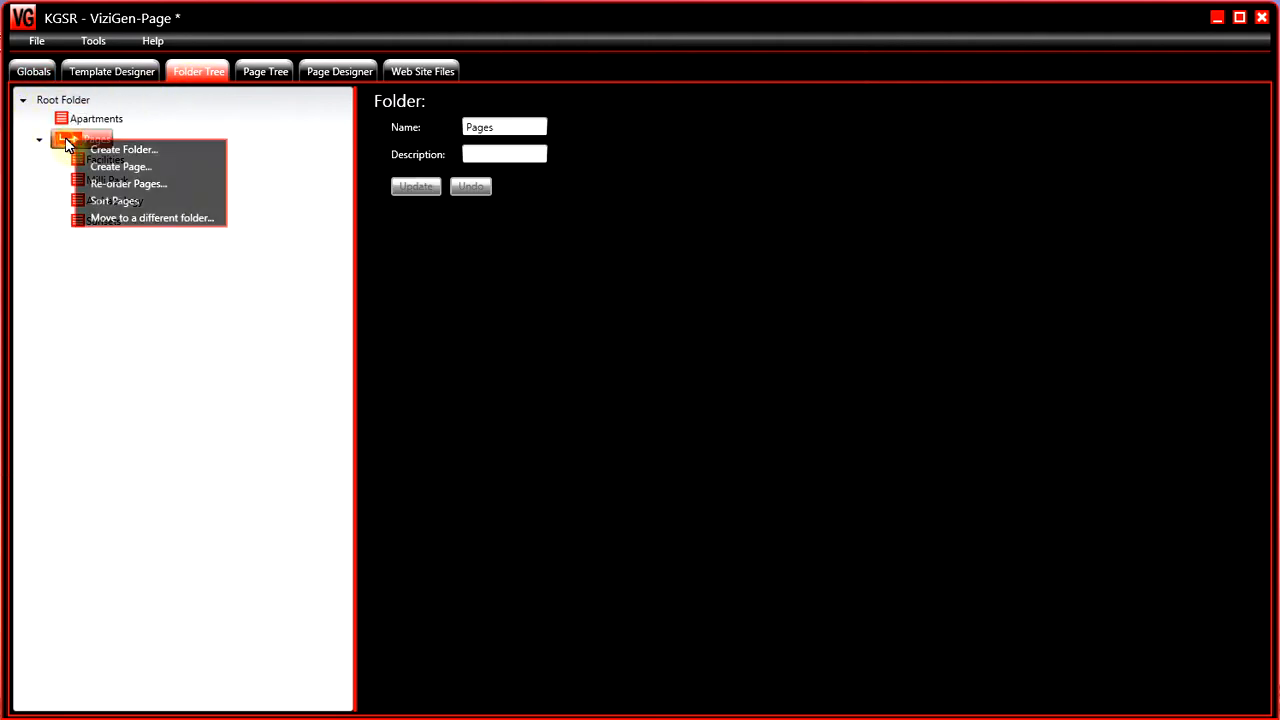
pyautogui.click(120, 167)
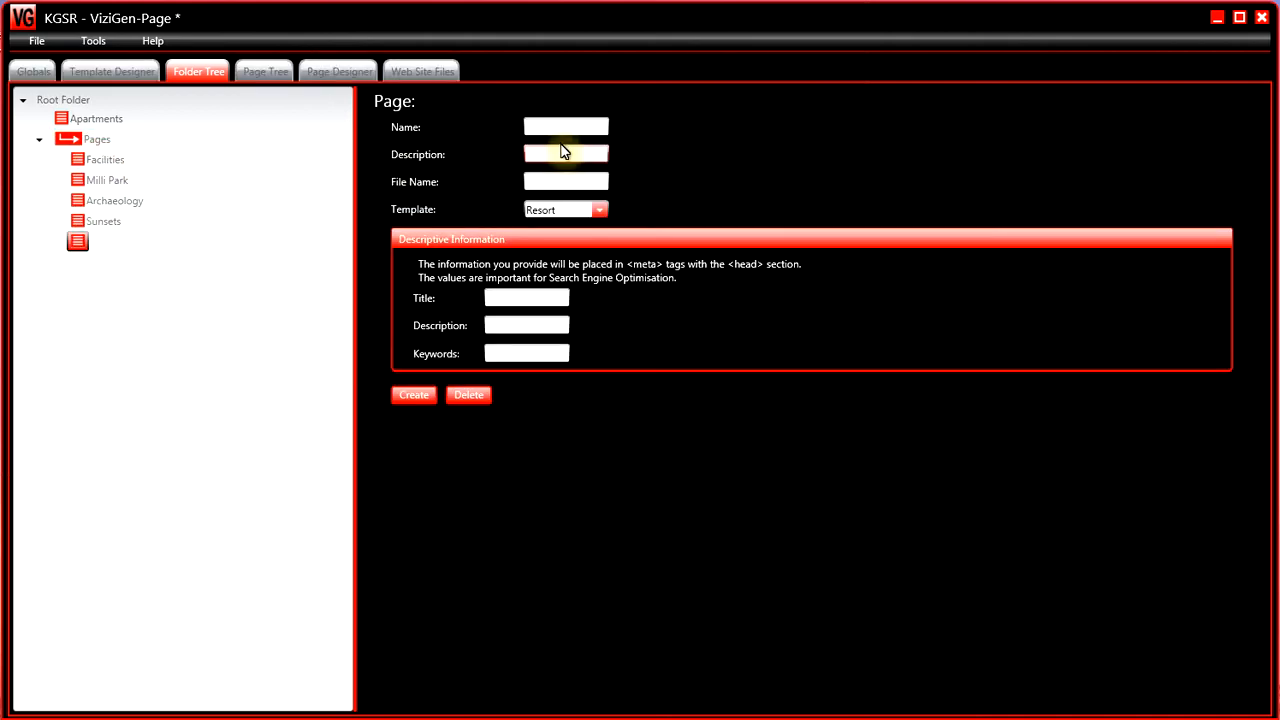
pyautogui.click(570, 128)
pyautogui.write('x')
pyautogui.click(568, 181)
pyautogui.write('x.htm')
pyautogui.click(417, 395)
# - Open page x in the Page Designer and draw a stack box about 482 × 270 px inside the Page Content Box
pyautogui.click(336, 71)
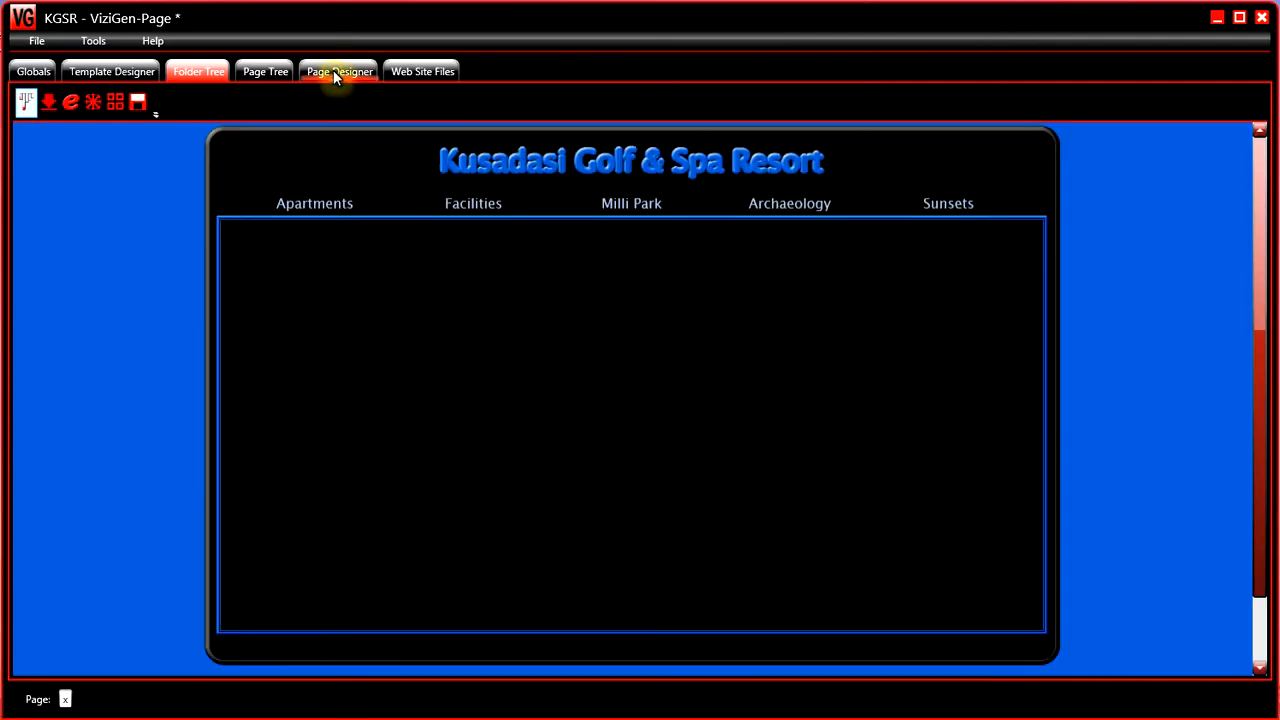
pyautogui.click(48, 102)
pyautogui.click(363, 292)
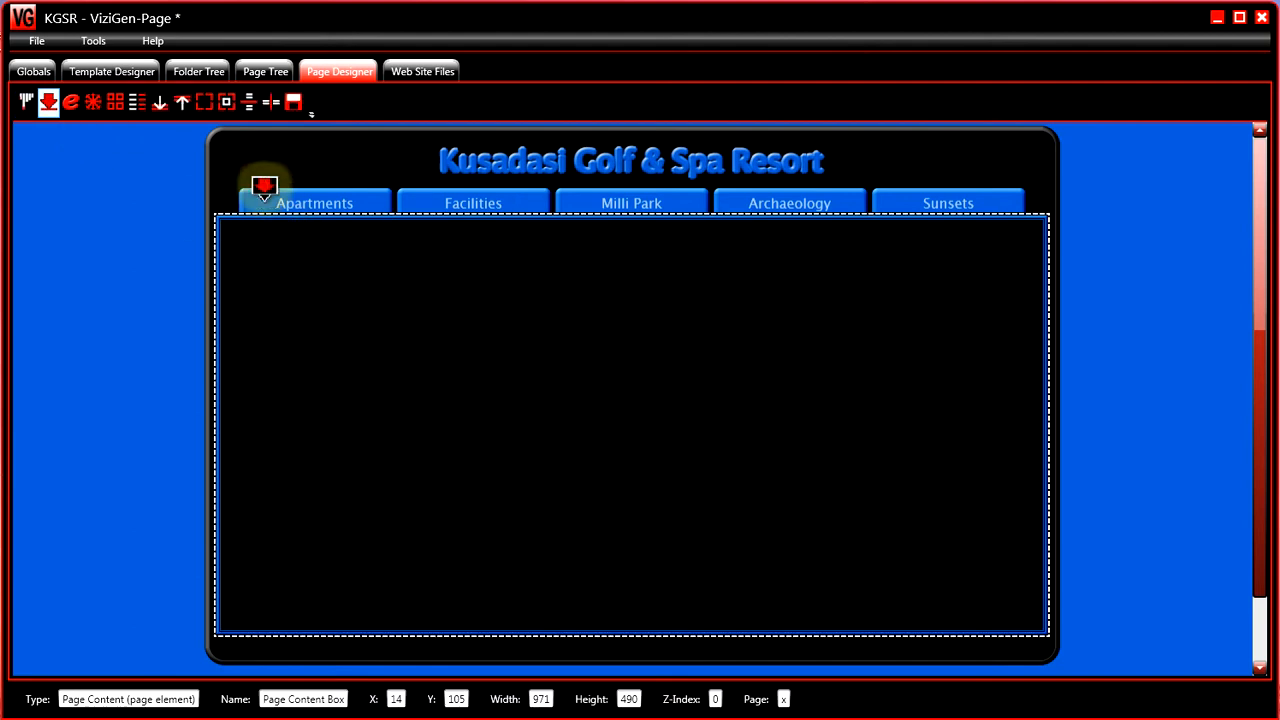
pyautogui.click(204, 102)
pyautogui.moveTo(400, 293); pyautogui.dragTo(816, 525)
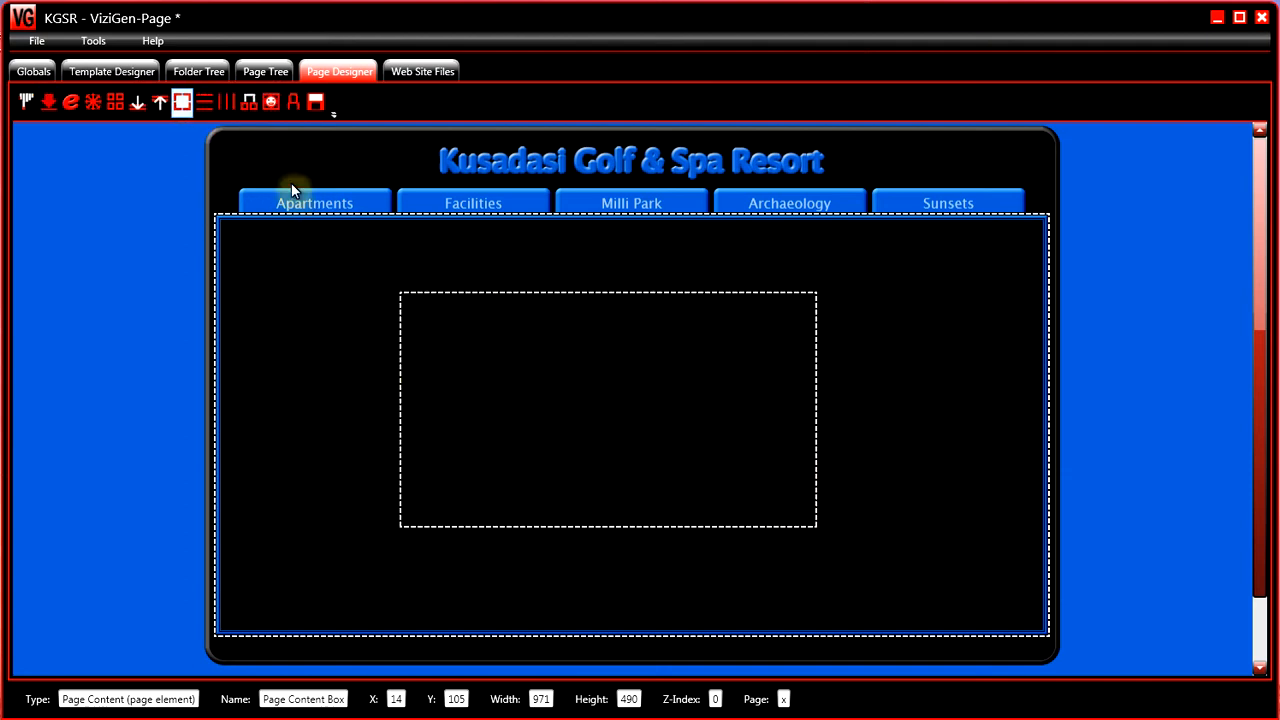
pyautogui.click(204, 103)
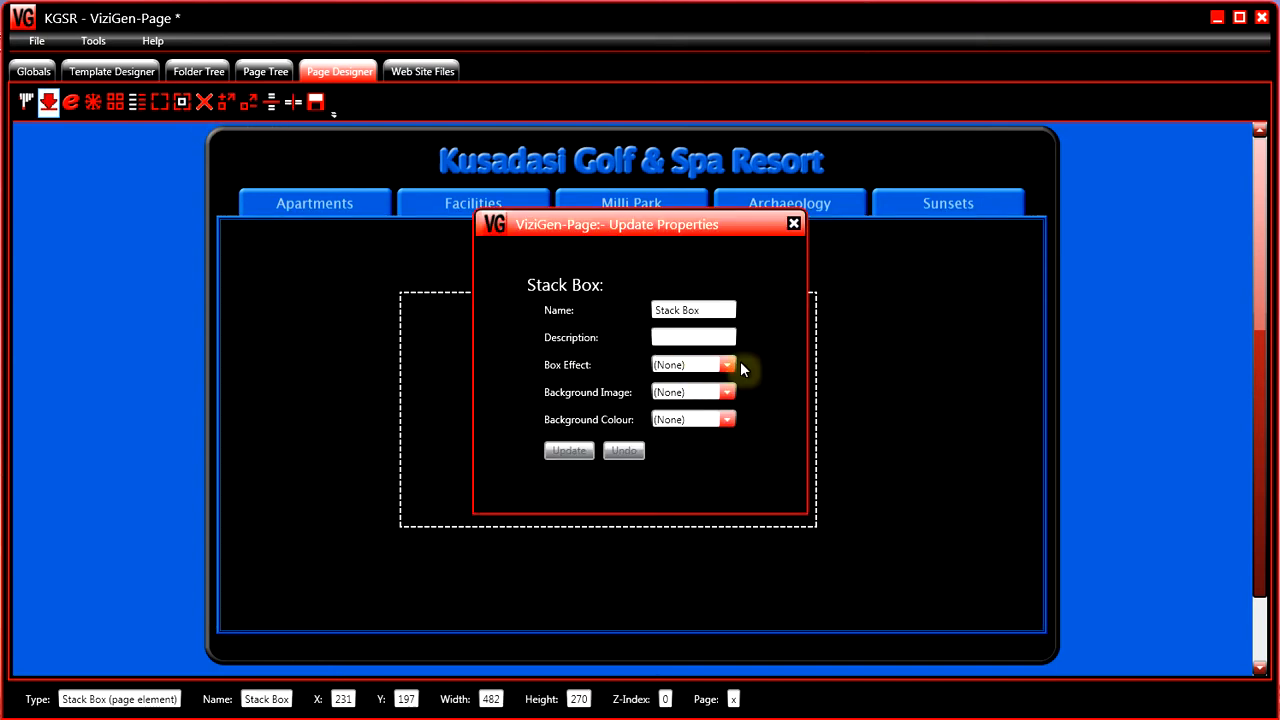
# - Apply the Red Box effect to the new stack box, update its properties and deselect it
pyautogui.click(728, 366)
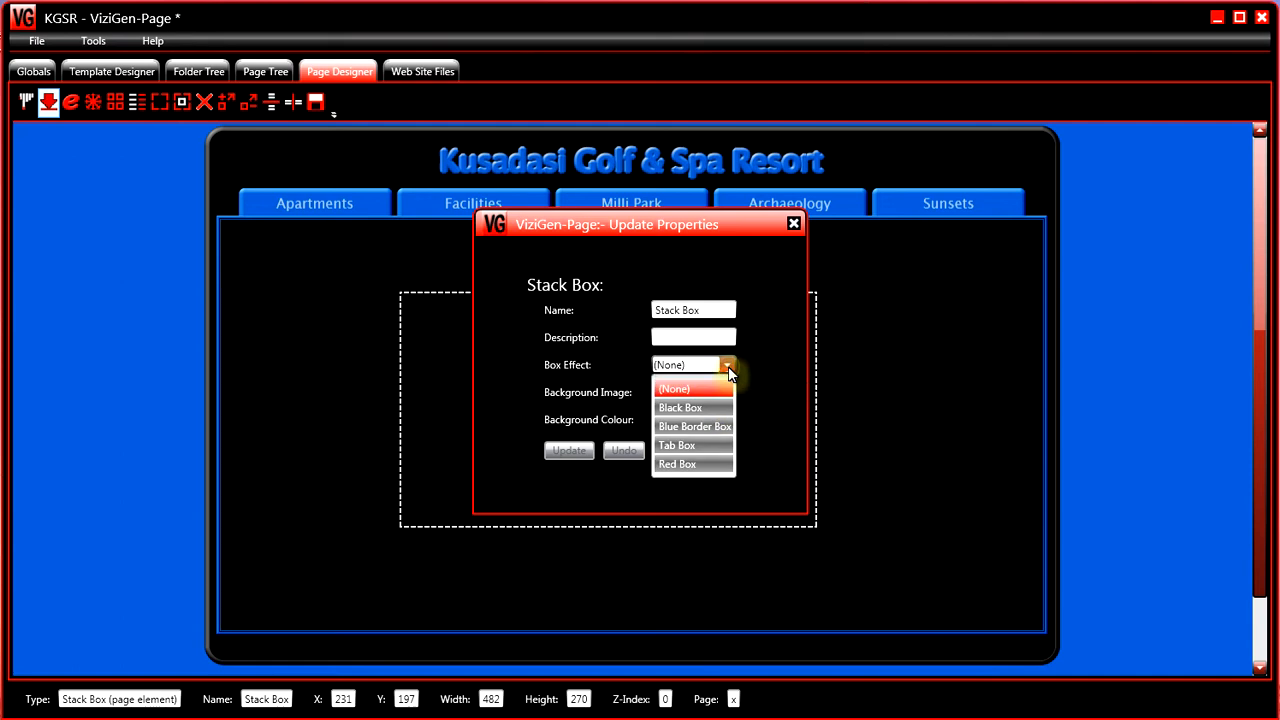
pyautogui.click(688, 464)
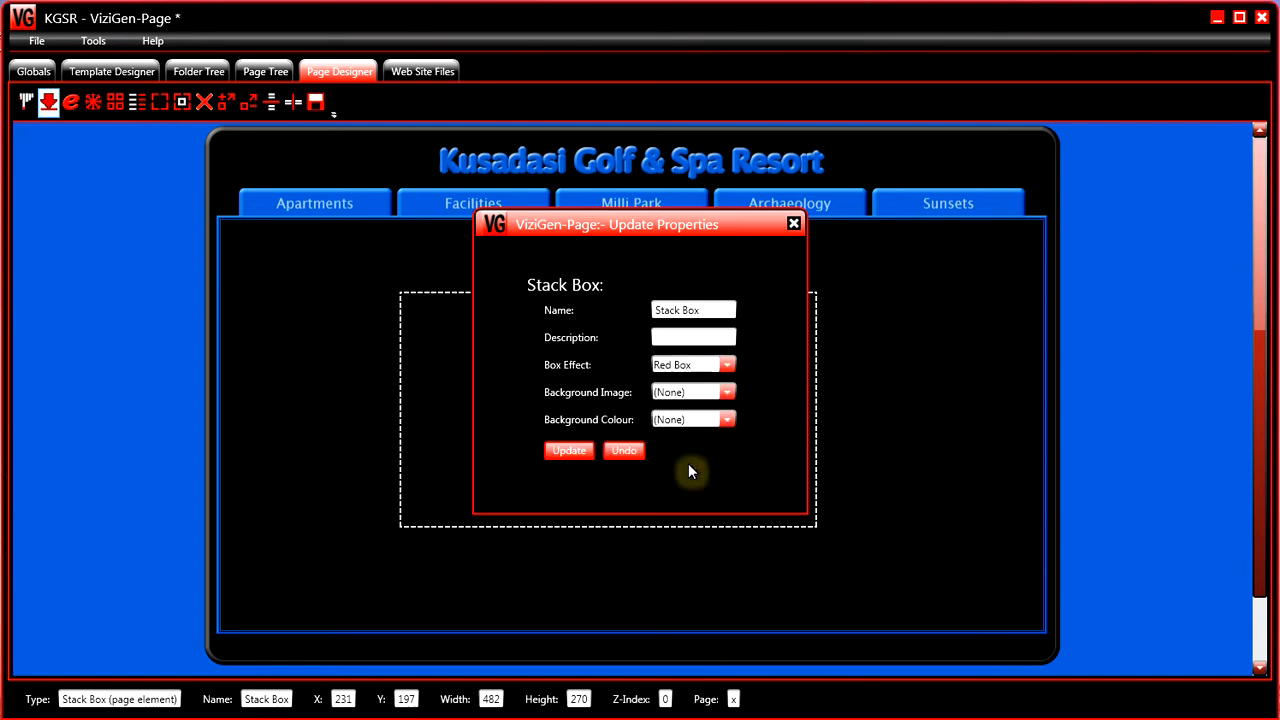
pyautogui.click(578, 450)
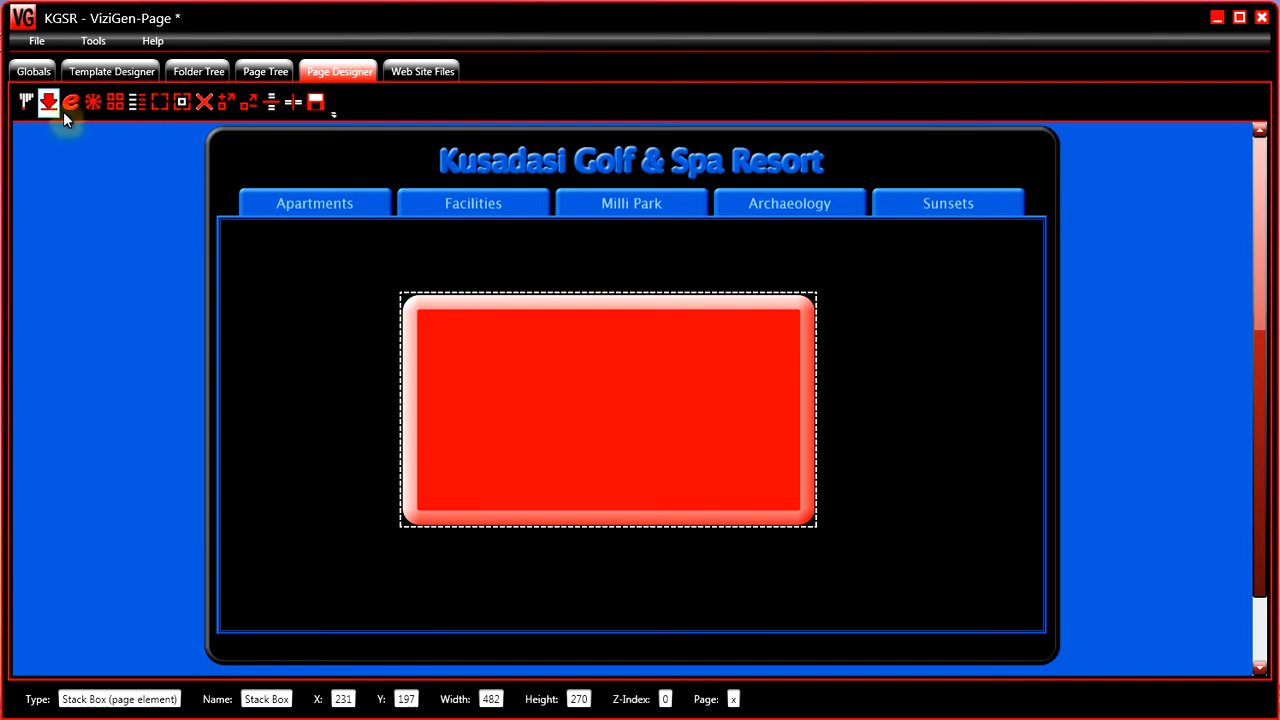
pyautogui.click(55, 158)
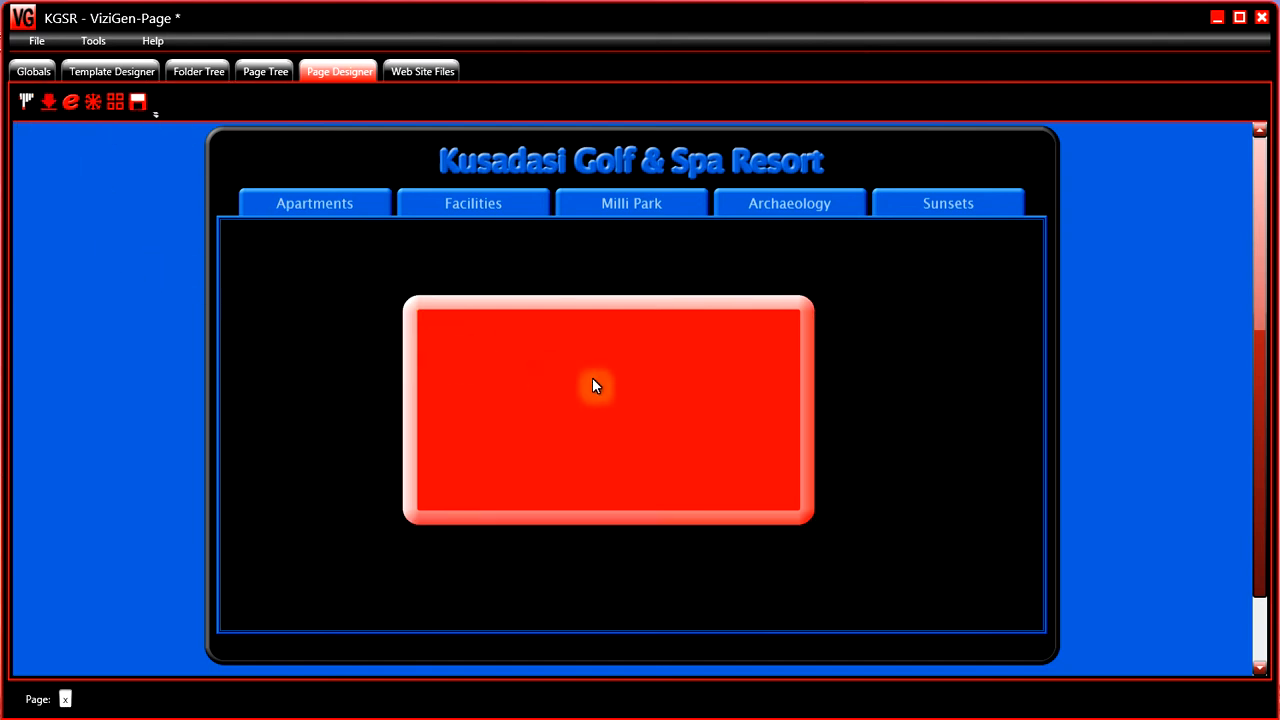